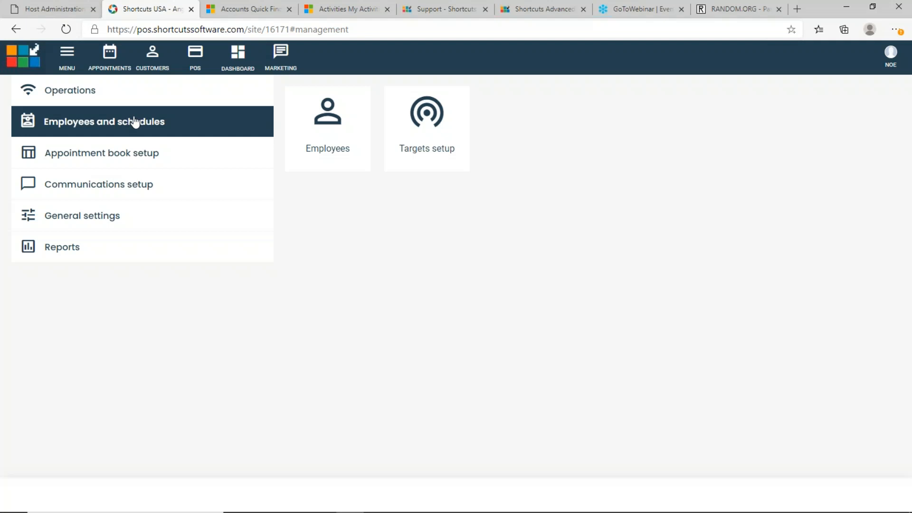
Open the Employees list from the Employees and schedules area
click(341, 138)
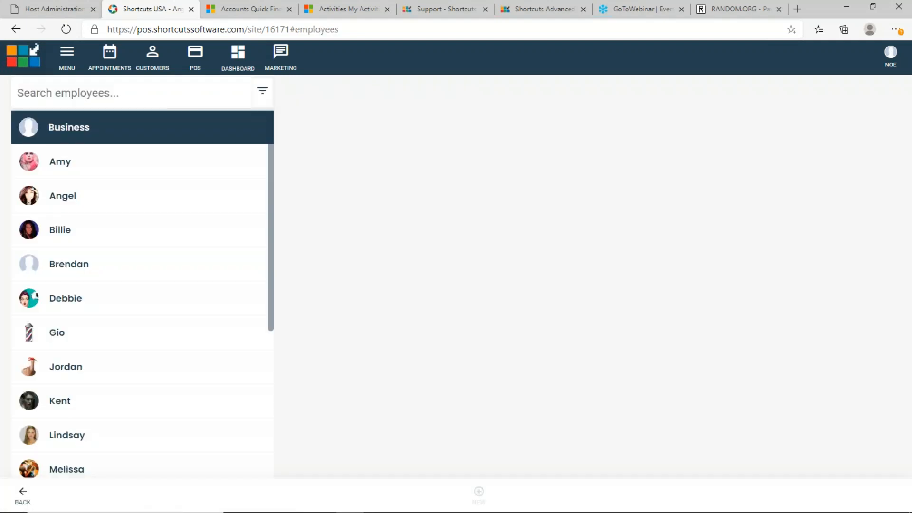
Open an employee's Roles & Login panel, which shows the Employee and Site Manager roles assigned
scroll(149, 200, down, 5)
click(150, 200)
click(132, 259)
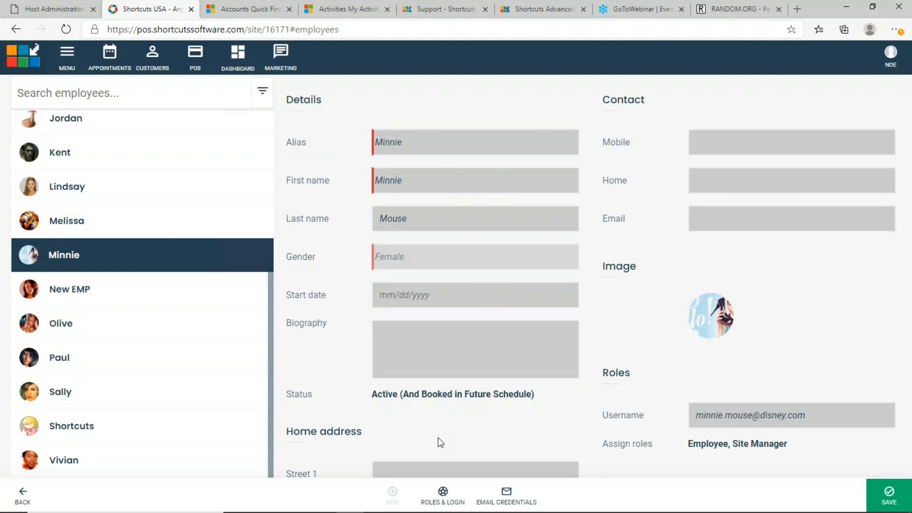
click(443, 497)
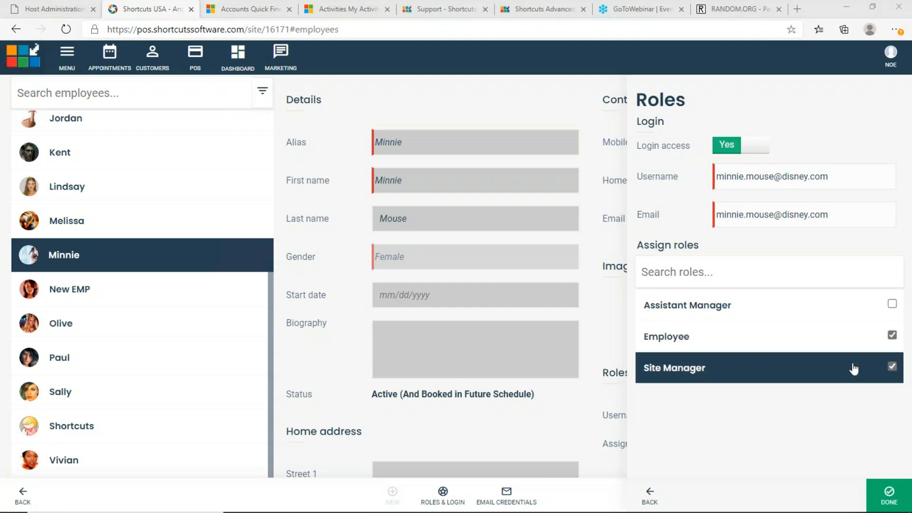
Untick Site Manager so only Employee remains, with Login access ending on Yes
click(892, 370)
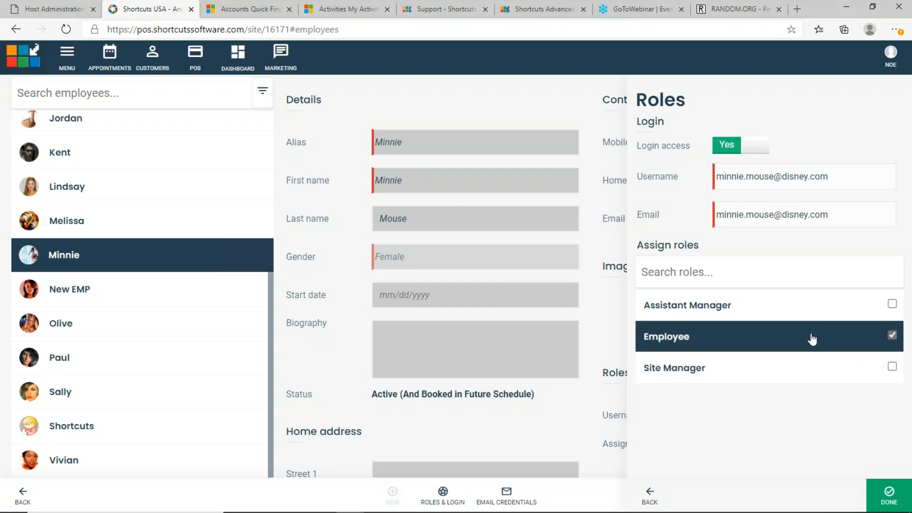
click(751, 151)
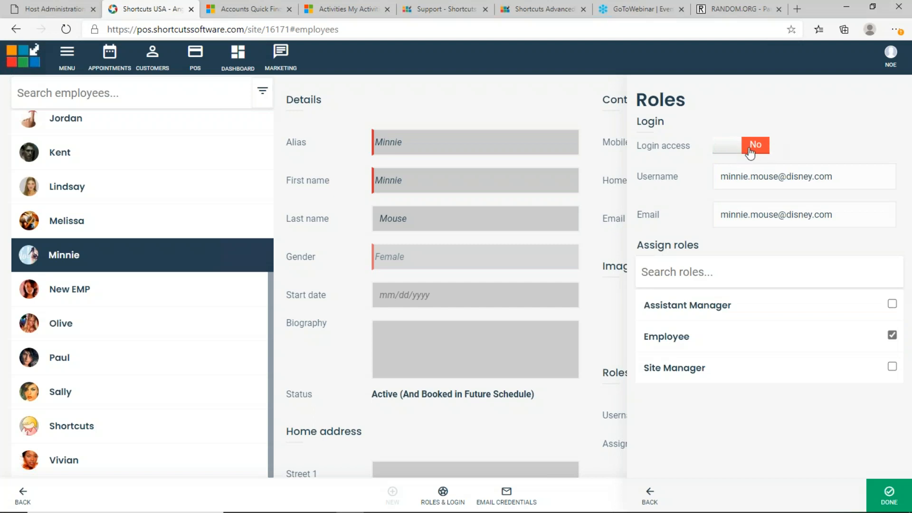
click(746, 150)
click(746, 150)
click(746, 150)
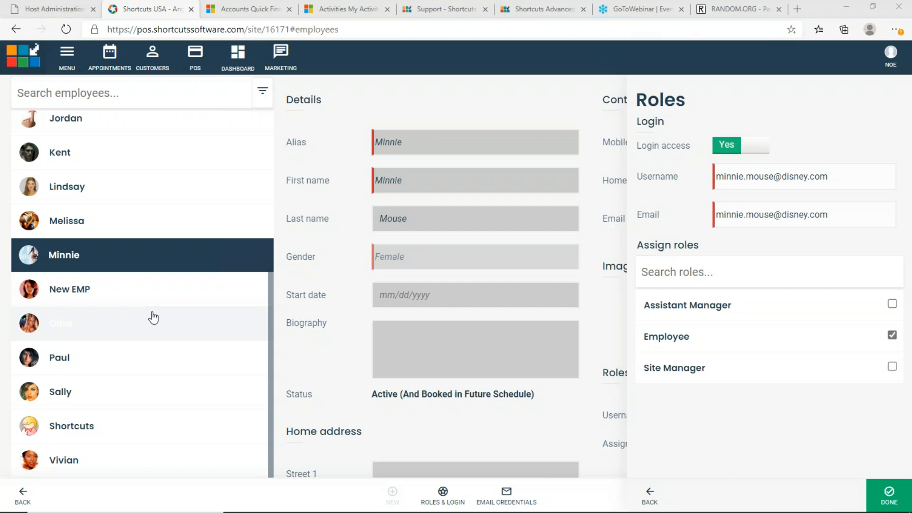
click(138, 332)
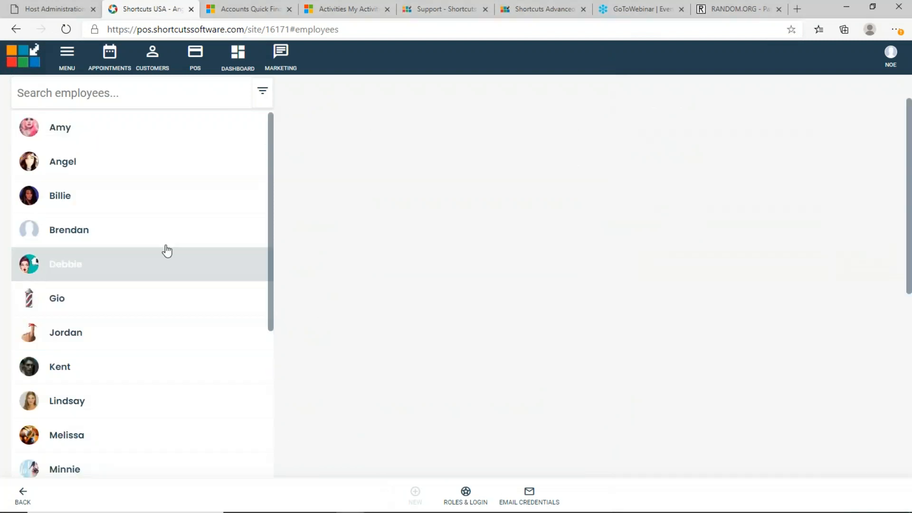
Open a second employee's Roles & Login panel, which shows only the Employee role with login on
click(171, 196)
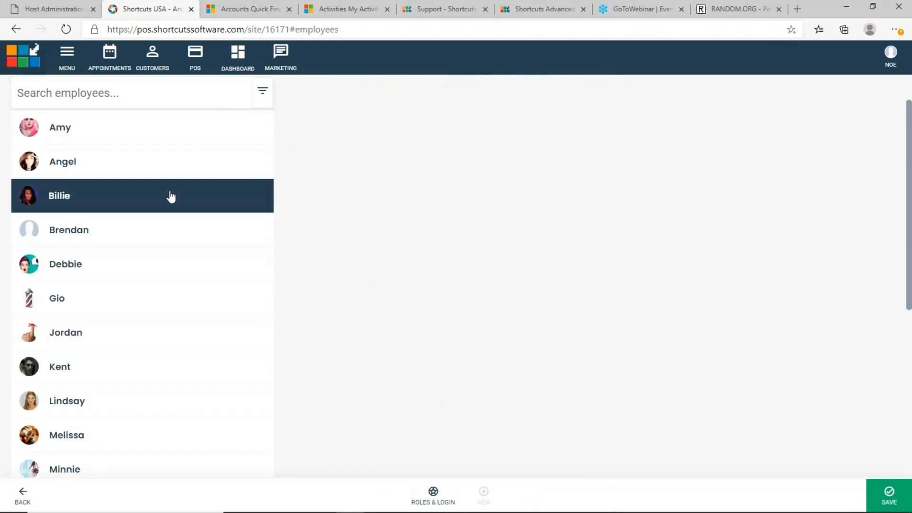
click(169, 134)
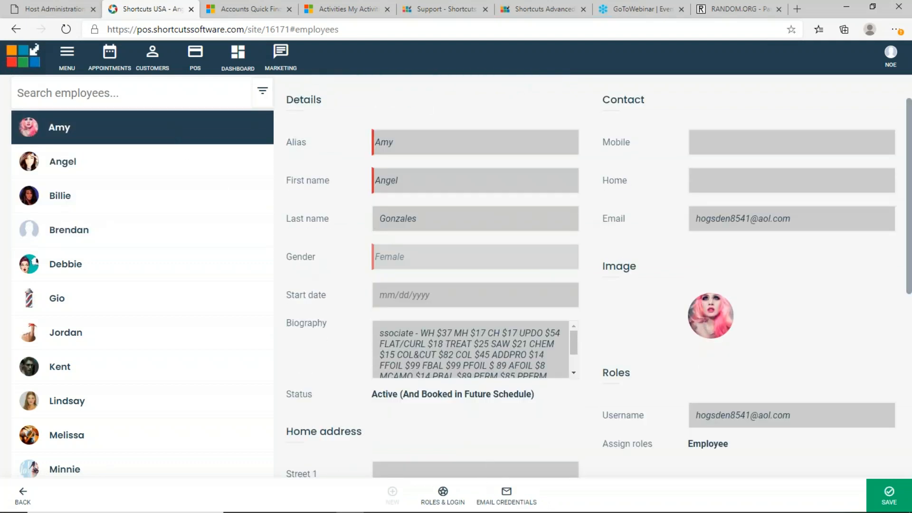
click(443, 493)
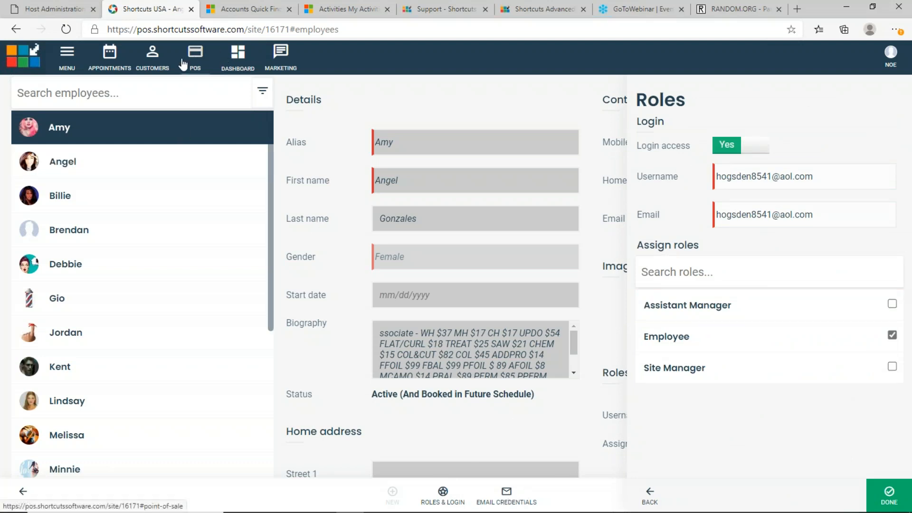
Dismiss the server connection error and open Role Setup from General settings
click(71, 57)
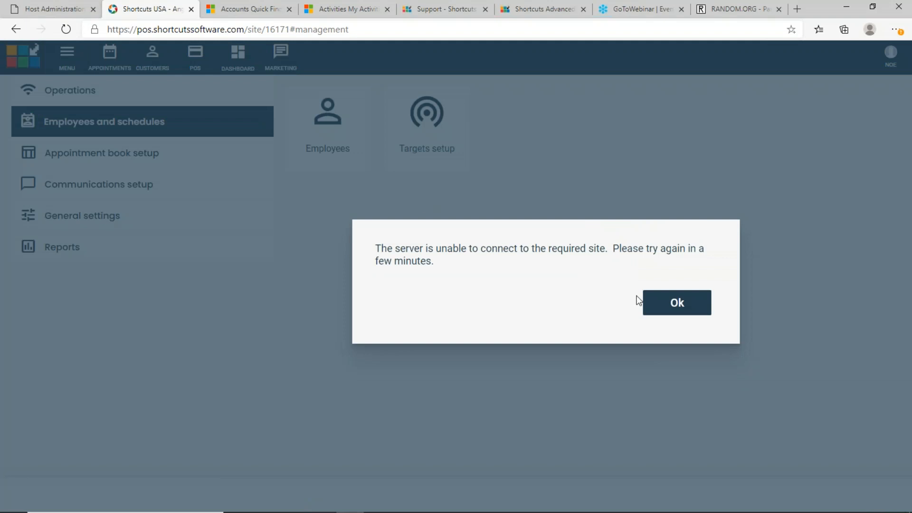
click(682, 310)
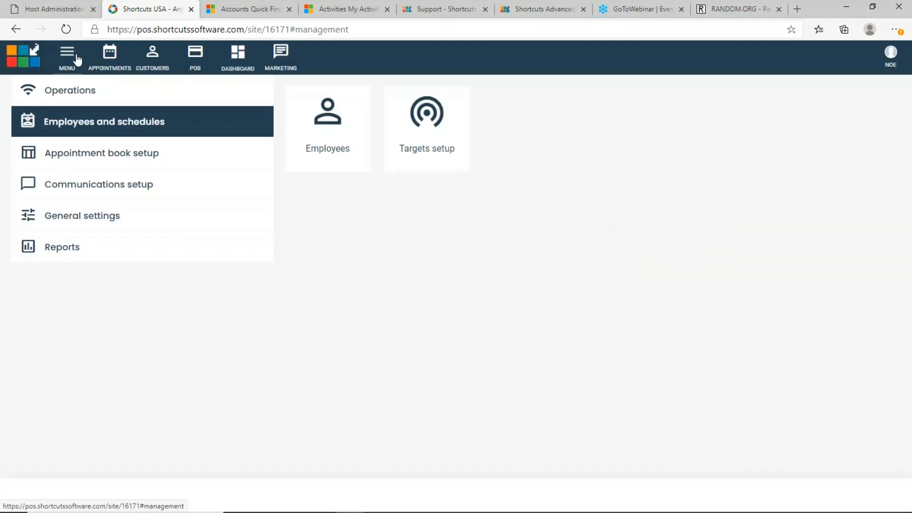
click(89, 219)
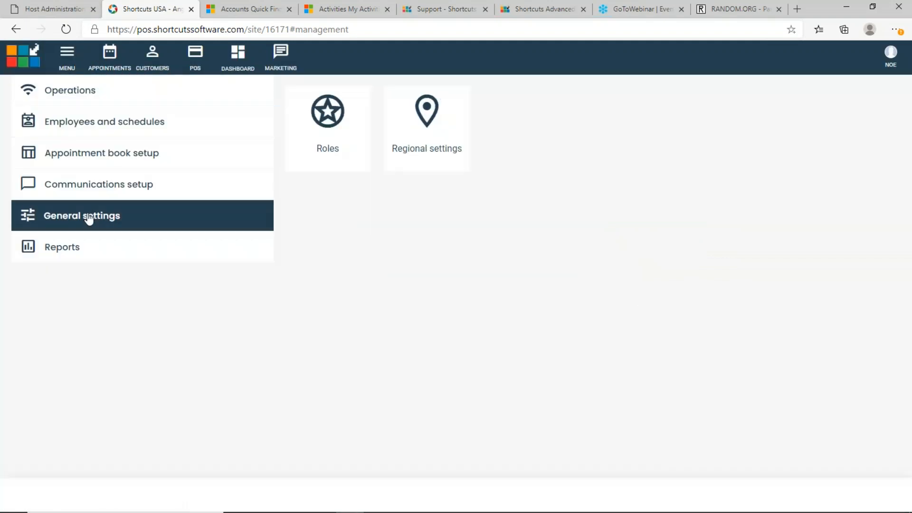
click(317, 119)
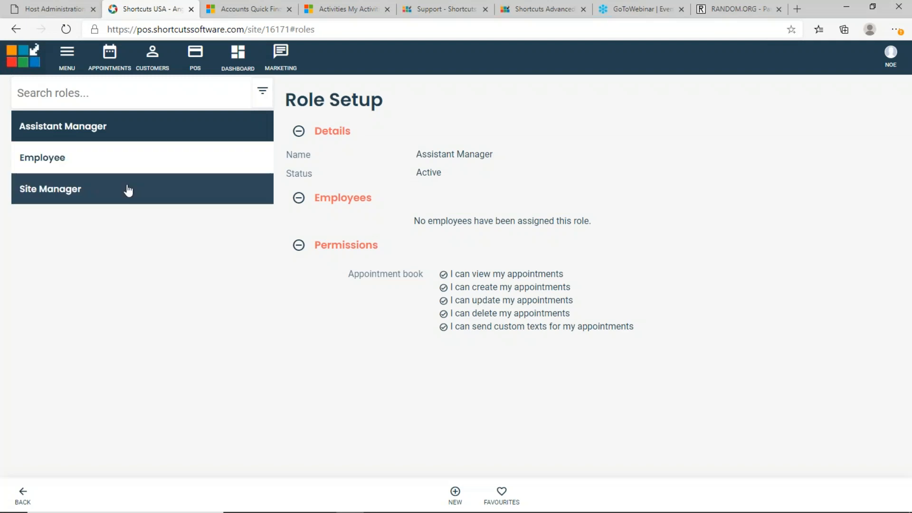
View the Employee role's assigned staff and permissions sections in Role Setup
click(112, 171)
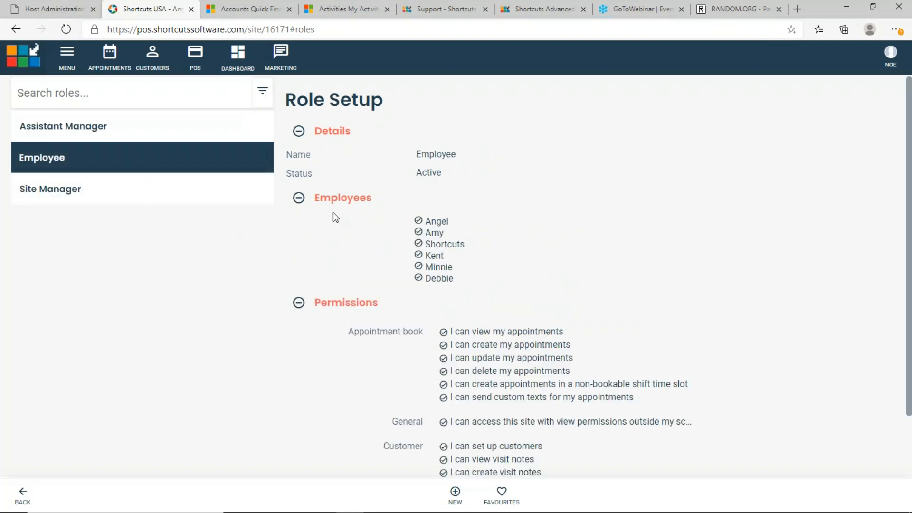
click(299, 199)
click(300, 199)
click(299, 199)
click(299, 198)
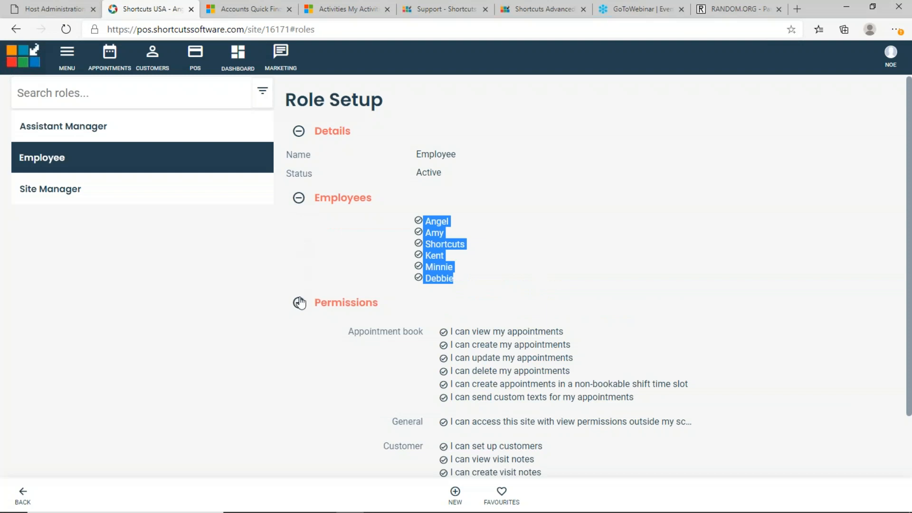
click(299, 303)
click(299, 303)
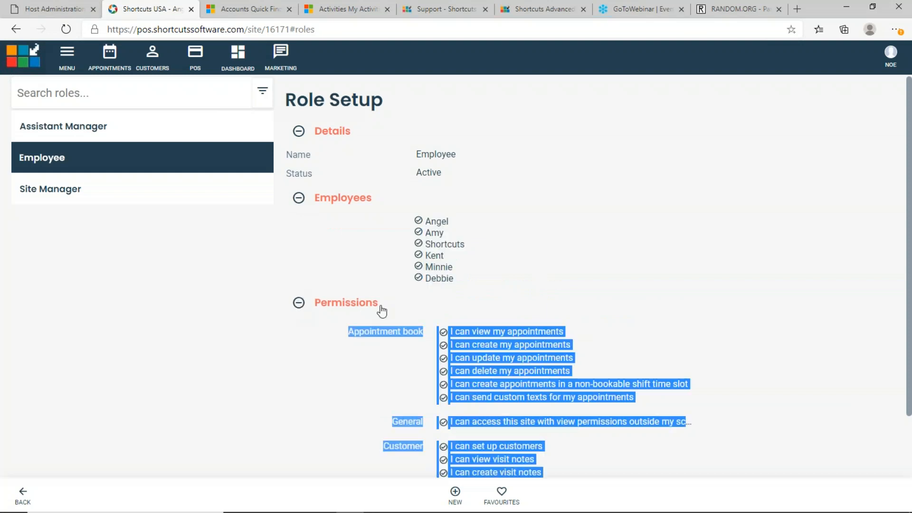
Scroll down the Employee role and open it for editing
scroll(380, 311, down, 1)
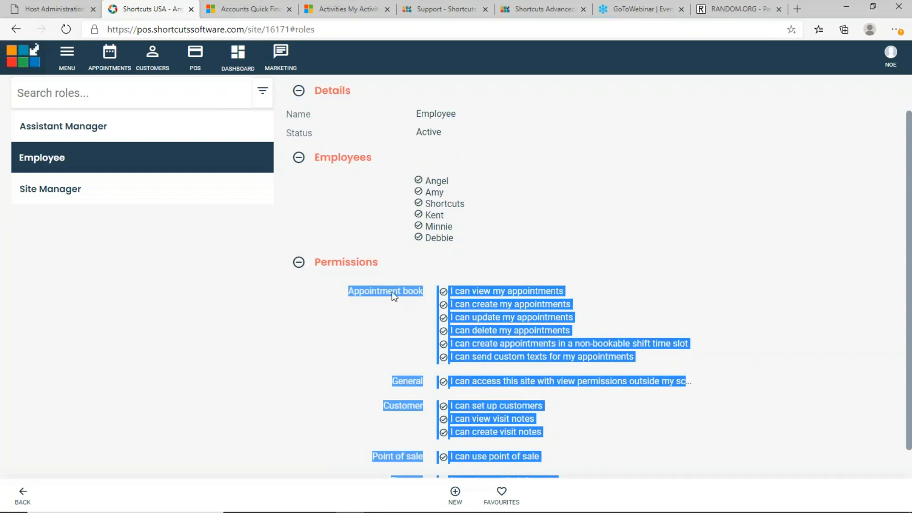
scroll(395, 297, down, 1)
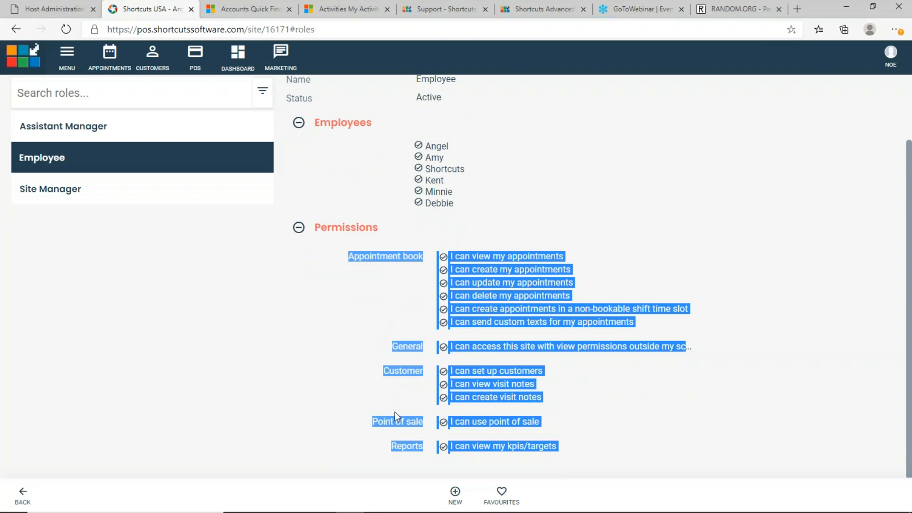
click(351, 230)
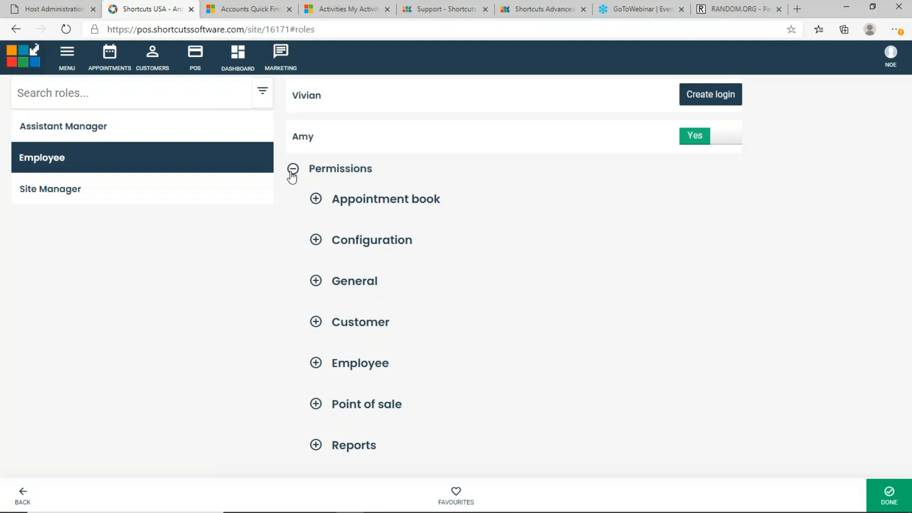
Collapse the permissions list, return to the summary, and reopen the Employee role for editing
click(294, 175)
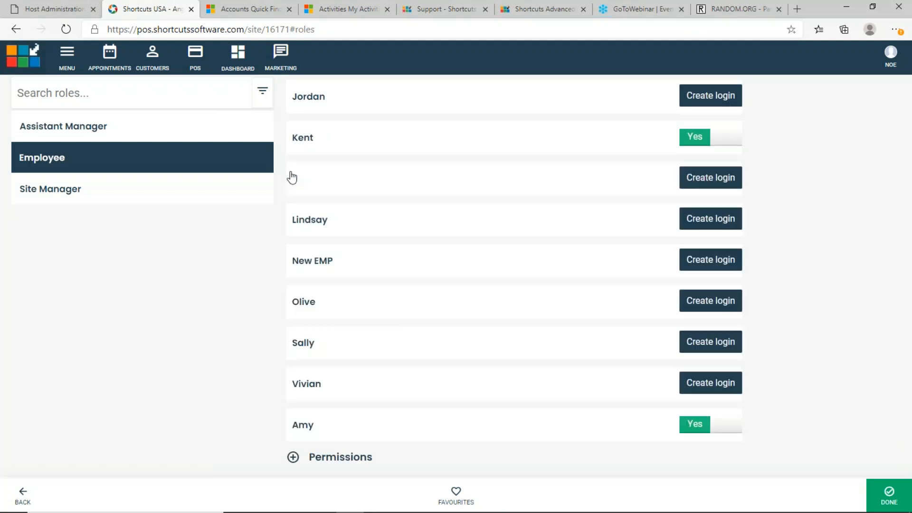
click(75, 166)
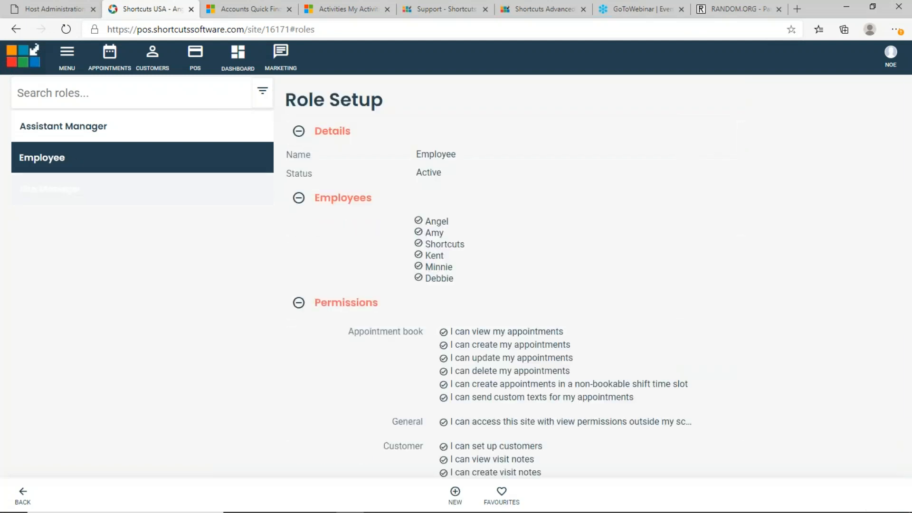
click(337, 308)
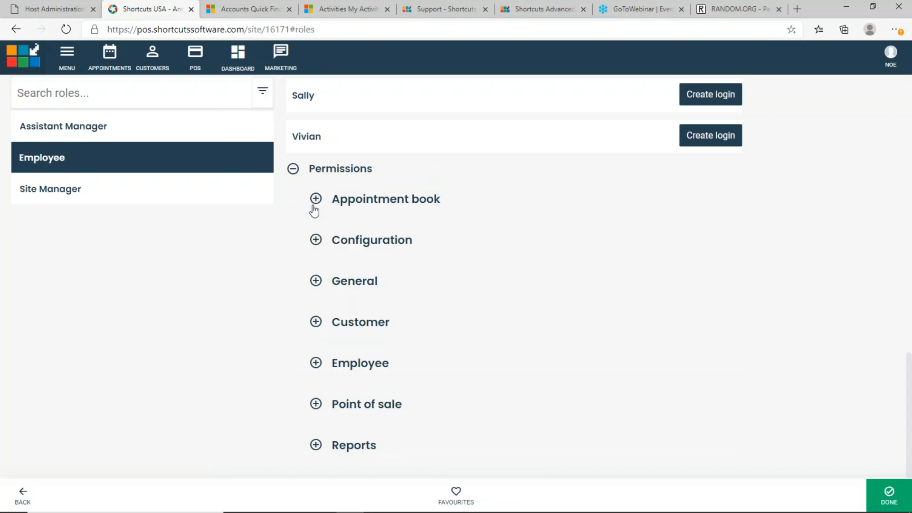
Browse the Appointment book, Configuration and General categories, leaving Appointment book expanded
click(316, 201)
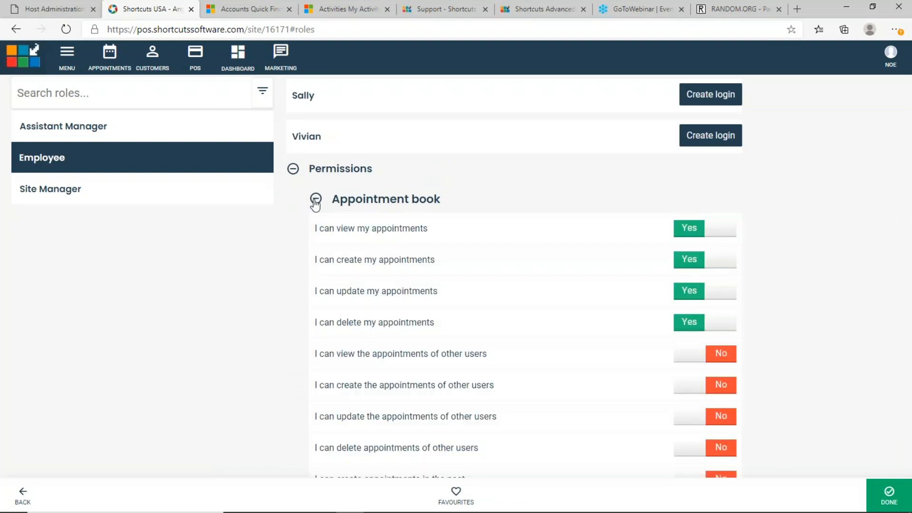
click(316, 201)
click(314, 243)
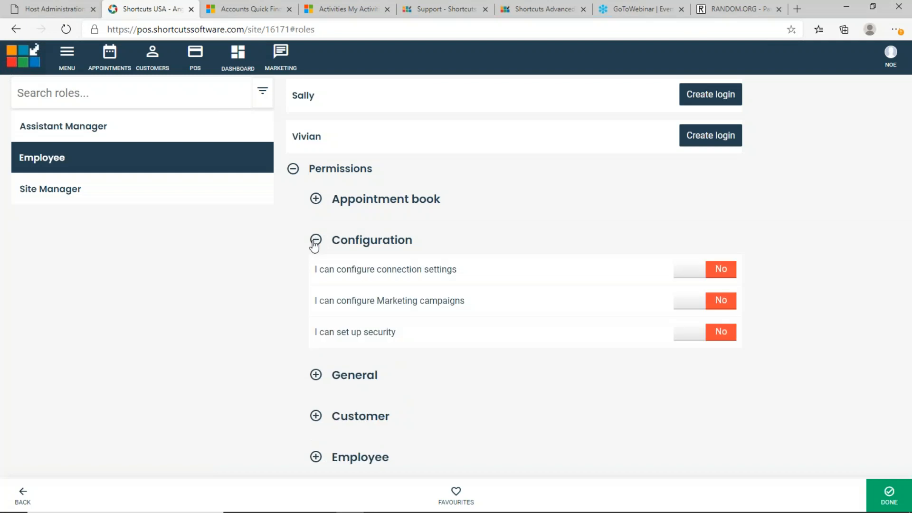
click(315, 243)
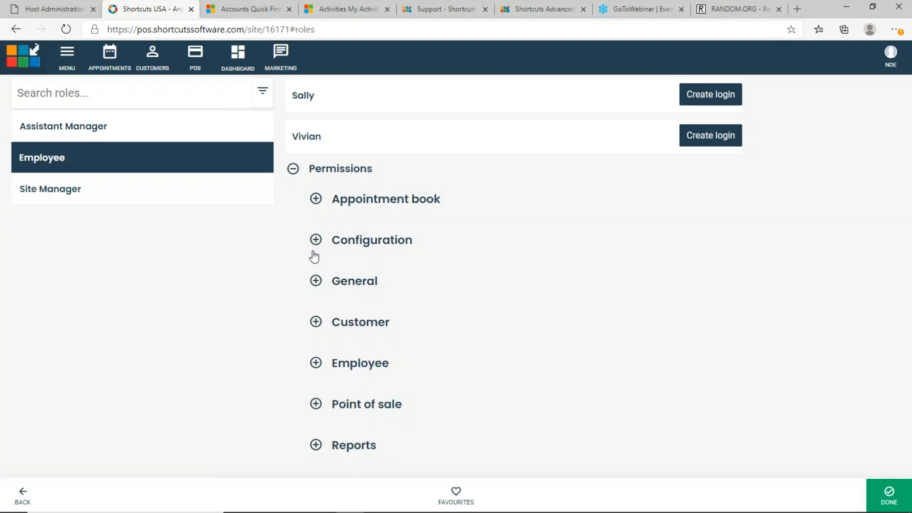
click(315, 281)
click(317, 281)
click(316, 240)
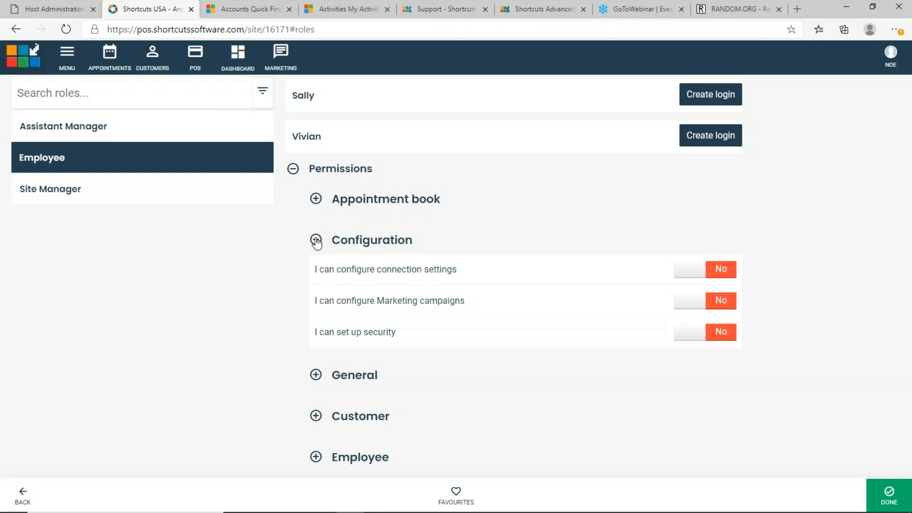
click(317, 241)
click(316, 198)
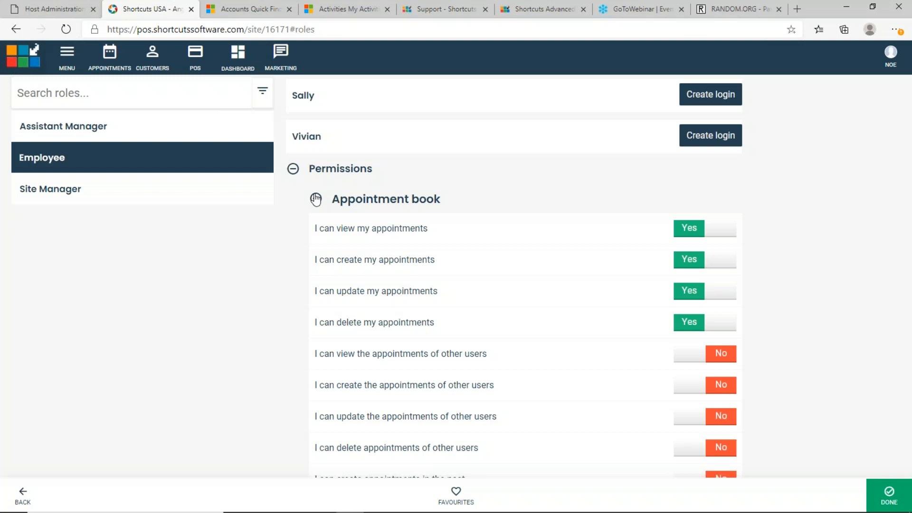
scroll(320, 228, down, 10)
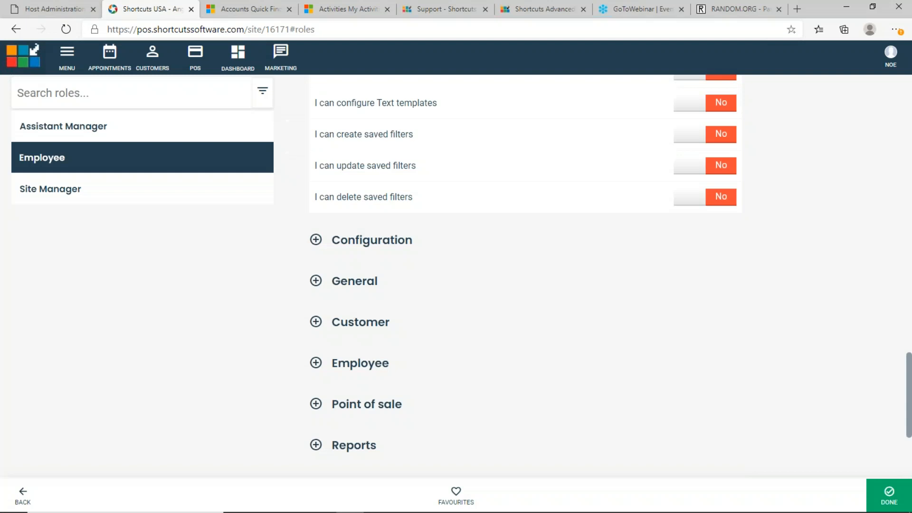
Scroll through the Appointment book toggles down to the Configuration, General and Customer headers
scroll(425, 279, up, 5)
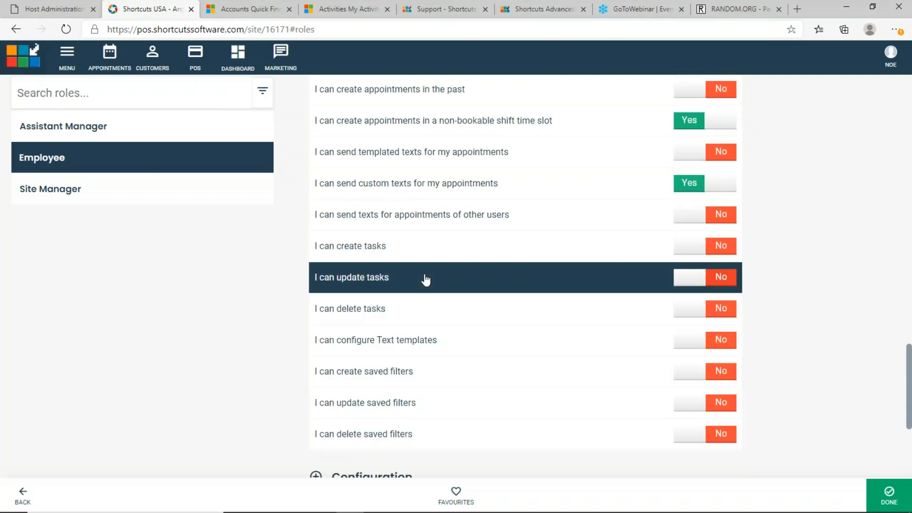
scroll(425, 280, up, 4)
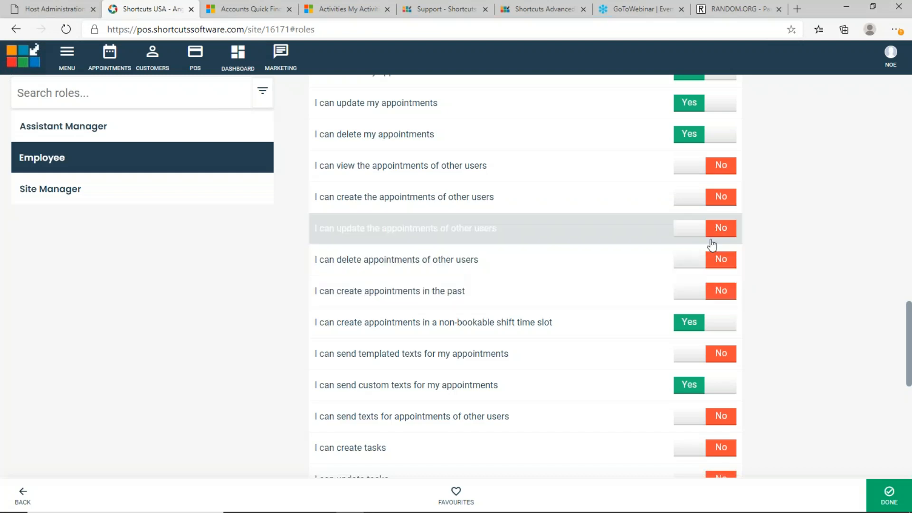
scroll(497, 276, down, 6)
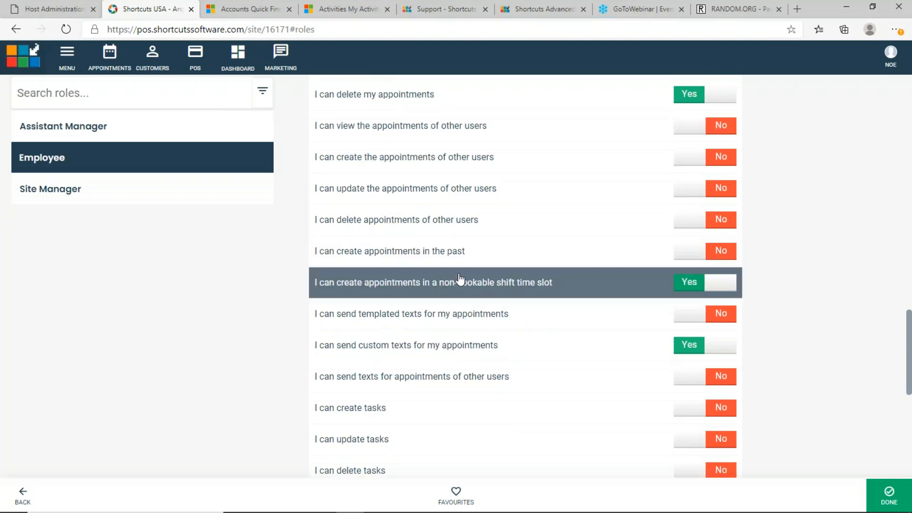
scroll(440, 280, down, 3)
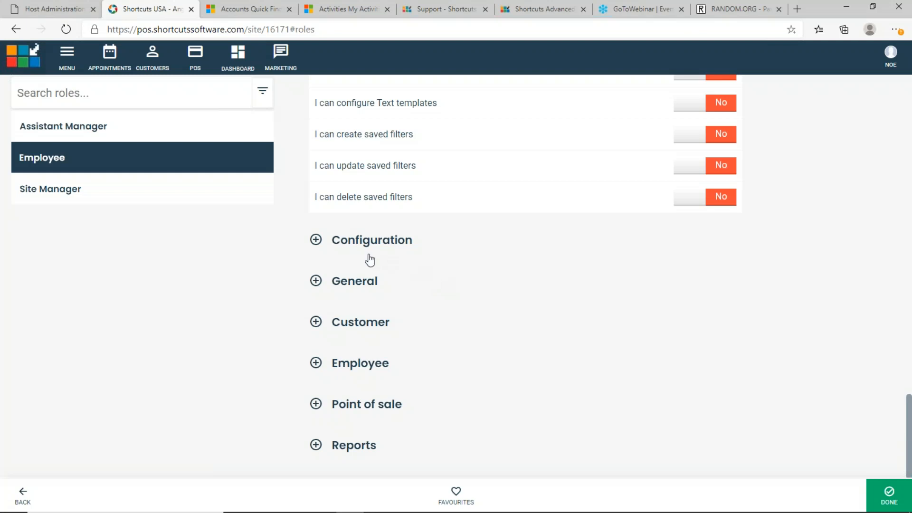
Check the General and Customer permissions, including customer contact details and global customer search
click(315, 281)
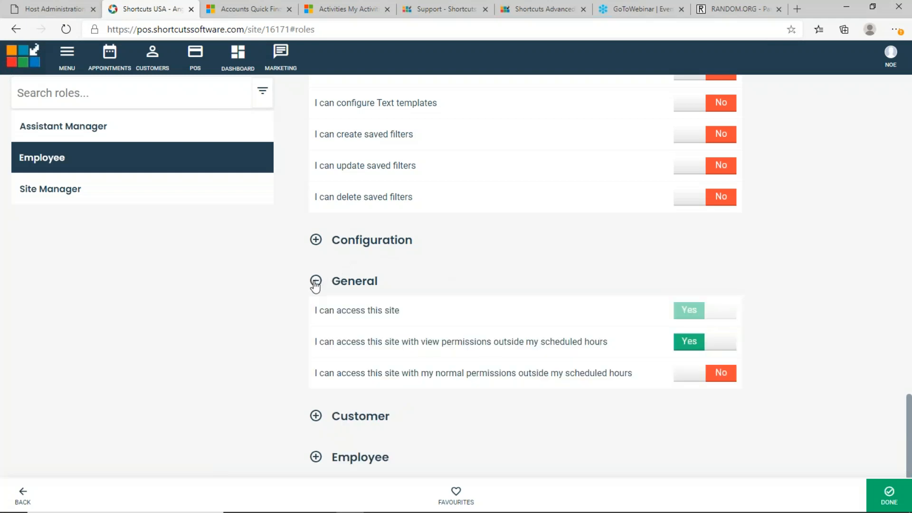
click(316, 282)
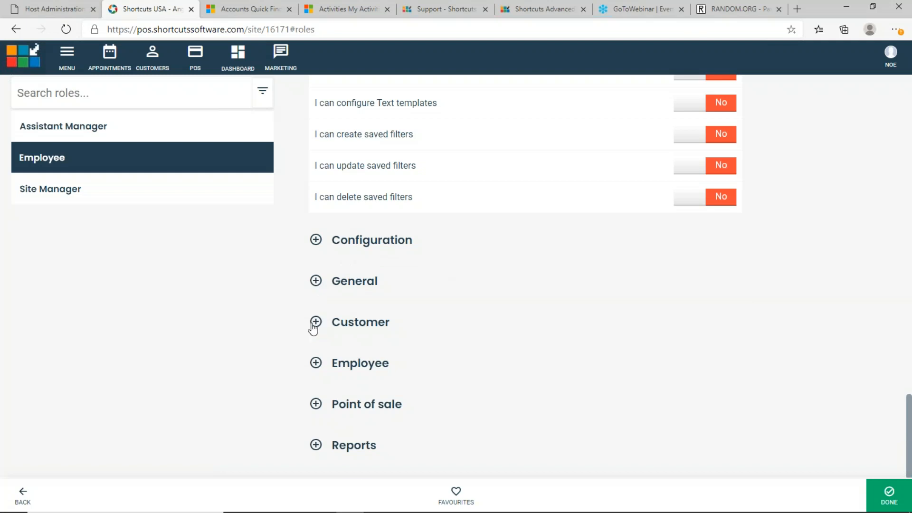
click(315, 323)
scroll(314, 328, down, 3)
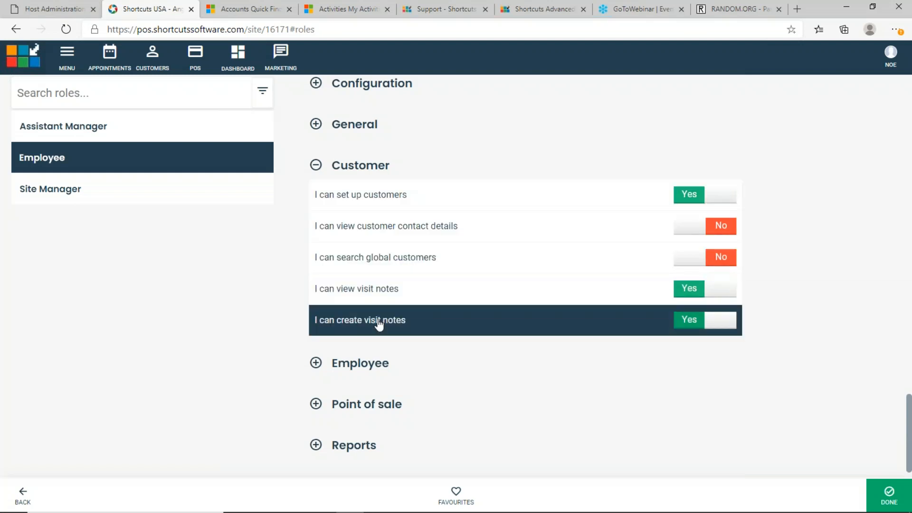
click(393, 233)
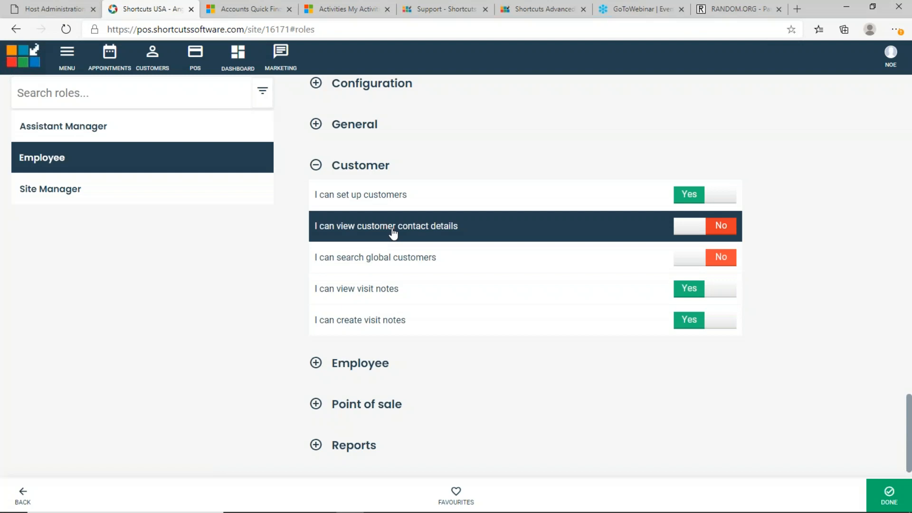
click(390, 257)
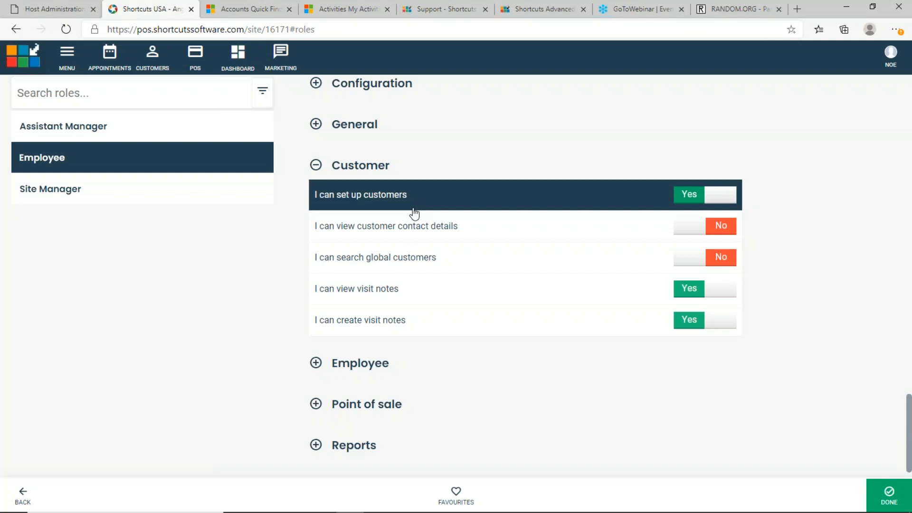
Review the Employee permissions, then collapse the Employee, Customer and Appointment book sections
click(316, 364)
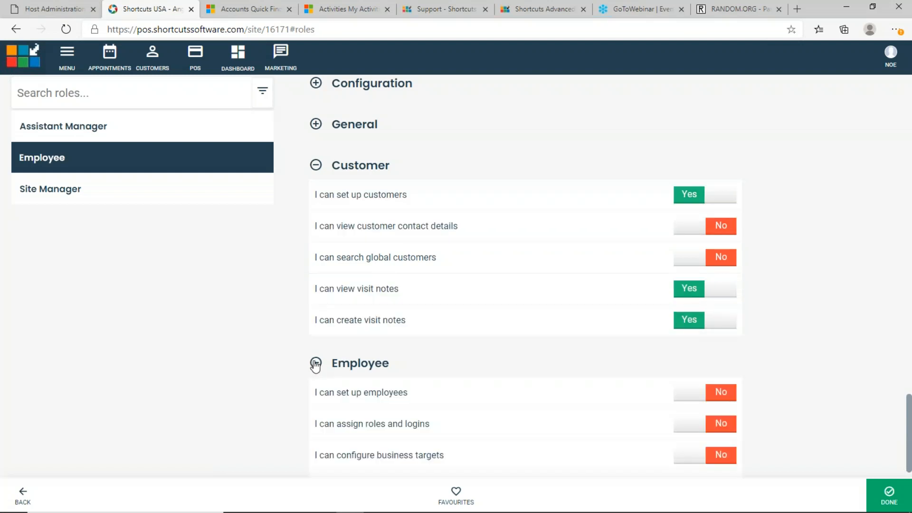
scroll(316, 363, down, 3)
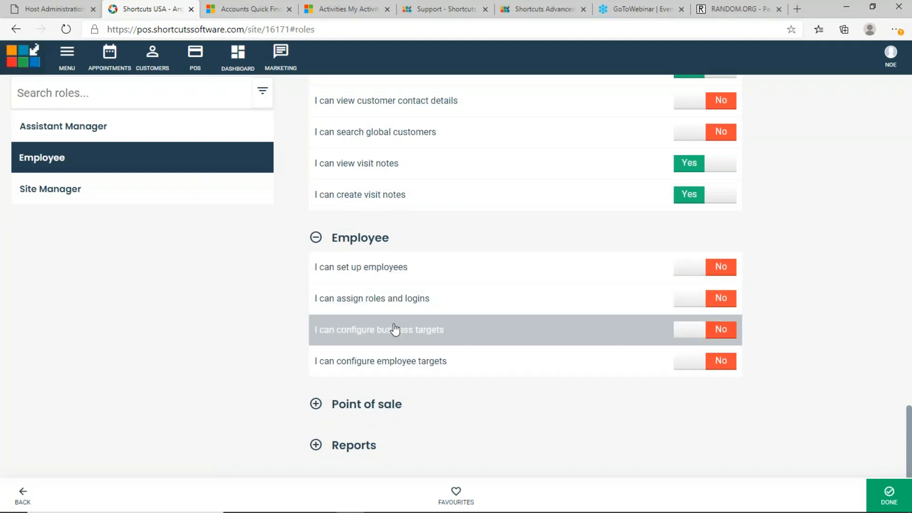
click(316, 237)
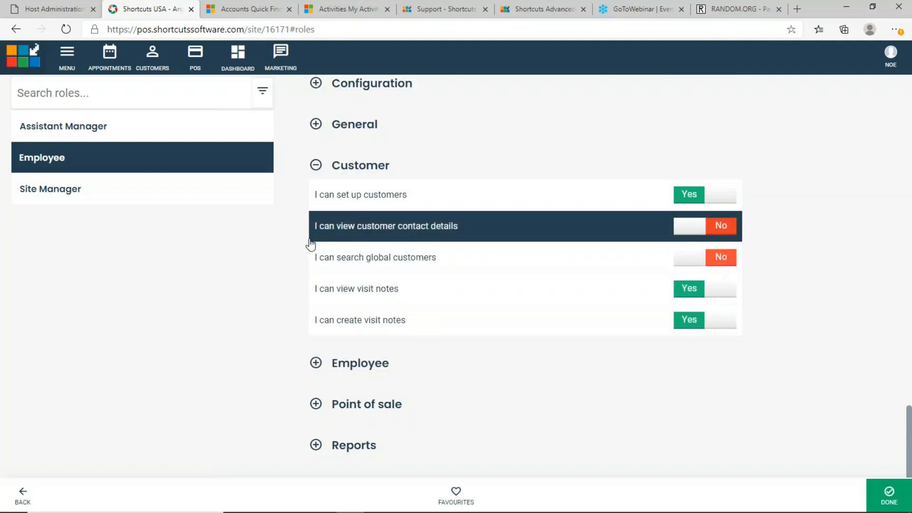
click(315, 166)
scroll(306, 217, up, 2)
scroll(306, 217, up, 9)
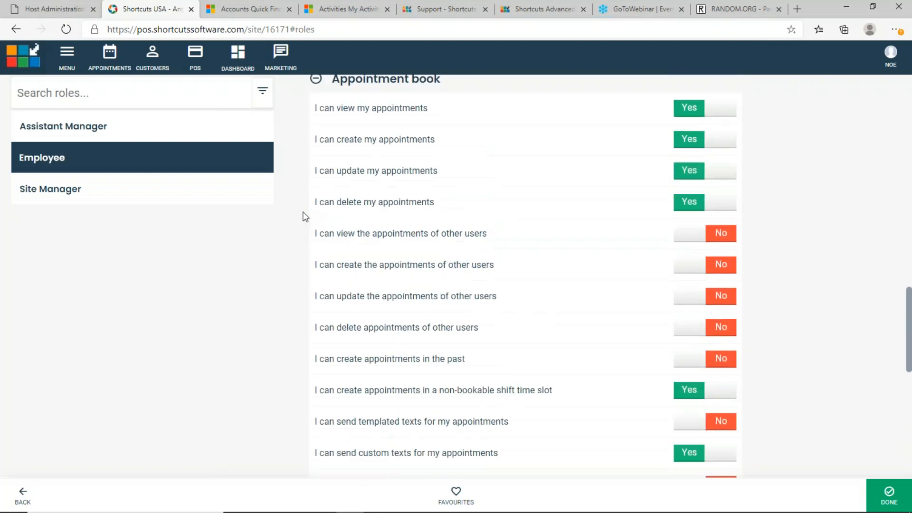
scroll(305, 217, up, 2)
click(316, 202)
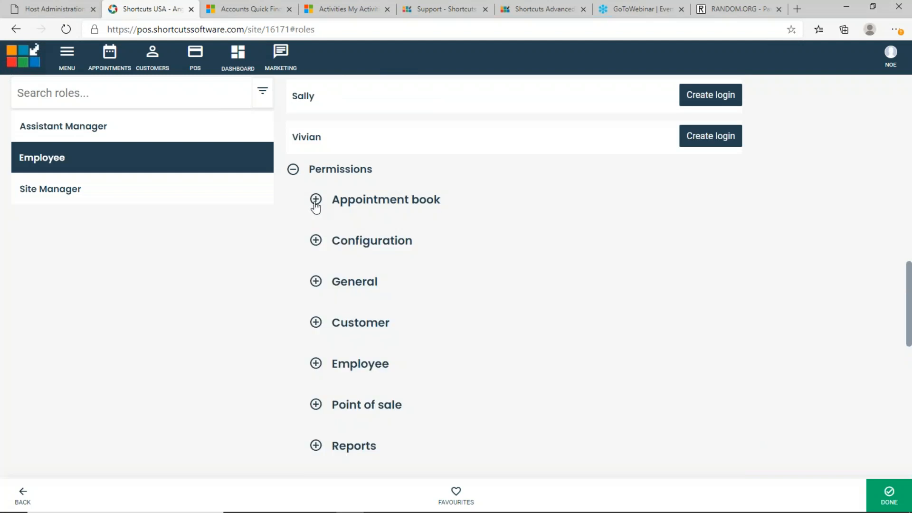
Compare the Site Manager and Employee summaries, ending on Assistant Manager with no staff assigned
click(176, 204)
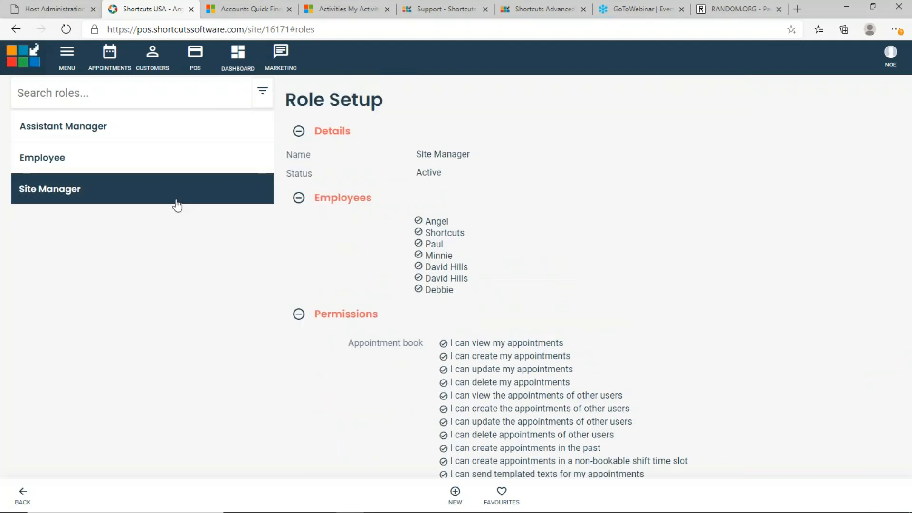
scroll(299, 278, down, 4)
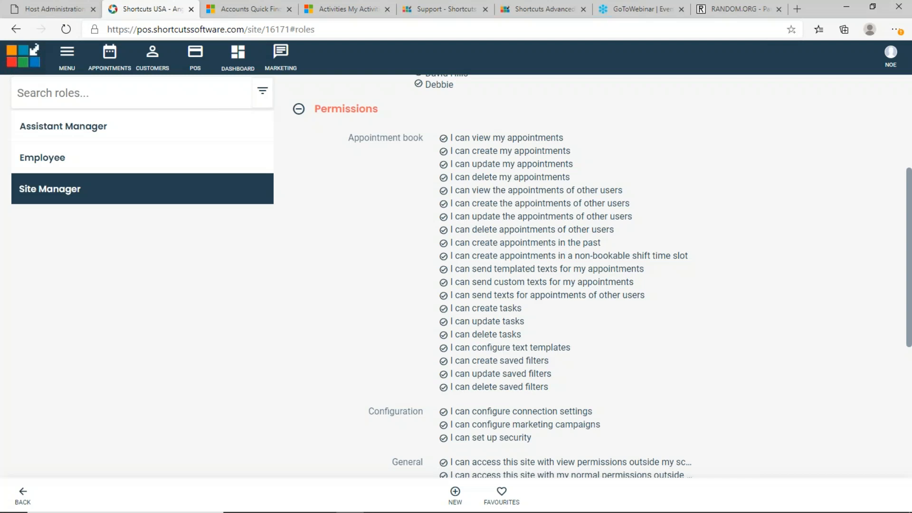
scroll(523, 276, down, 4)
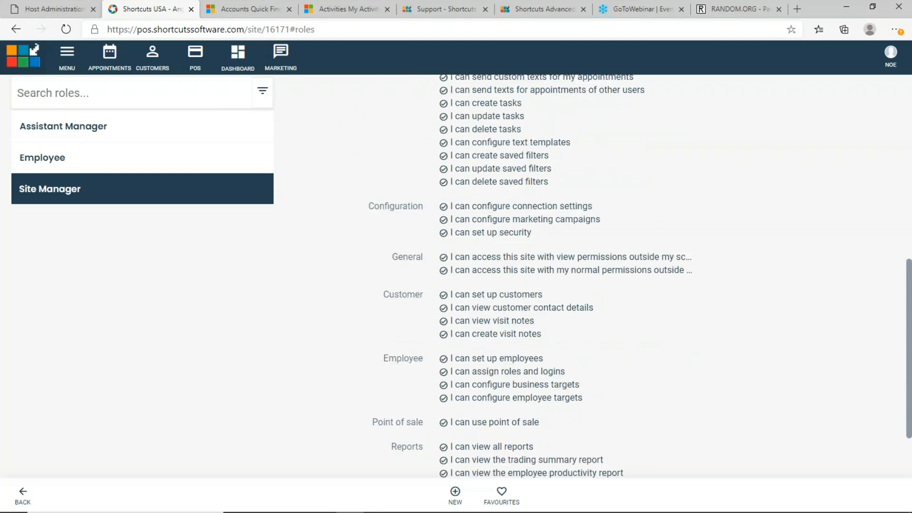
scroll(523, 276, down, 2)
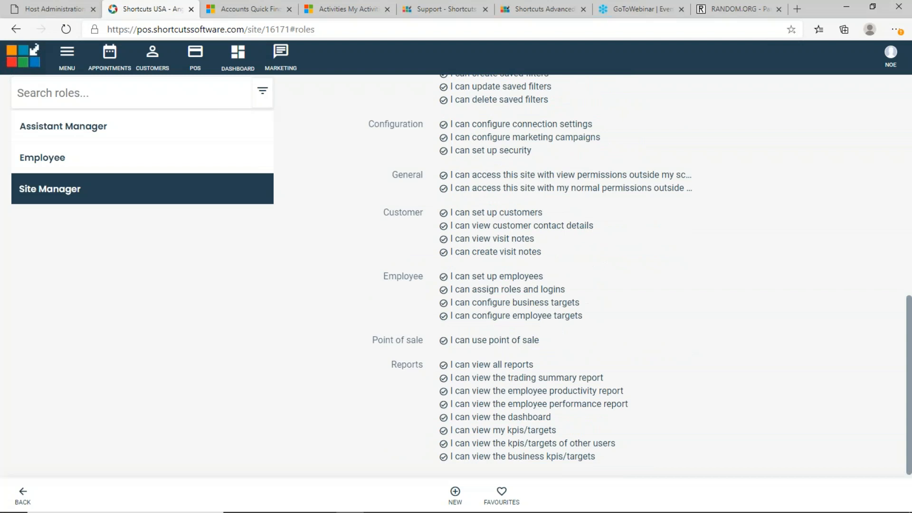
click(158, 172)
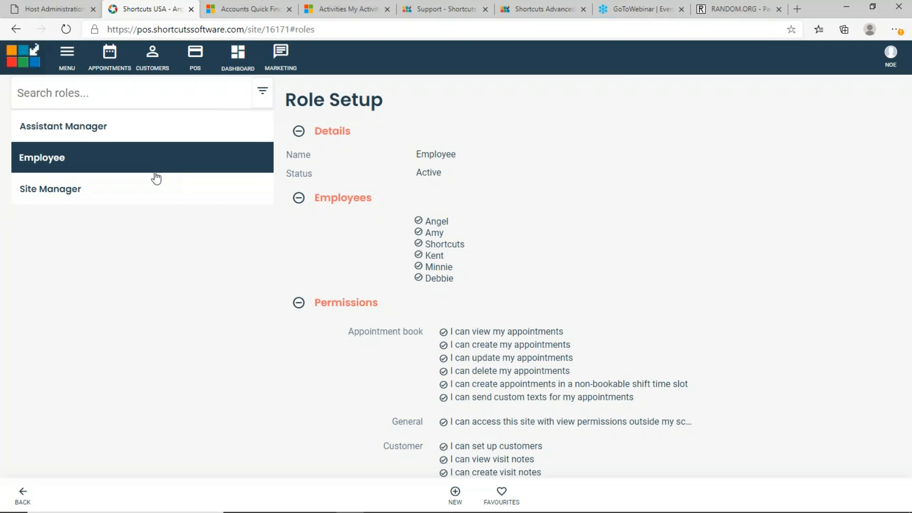
click(156, 196)
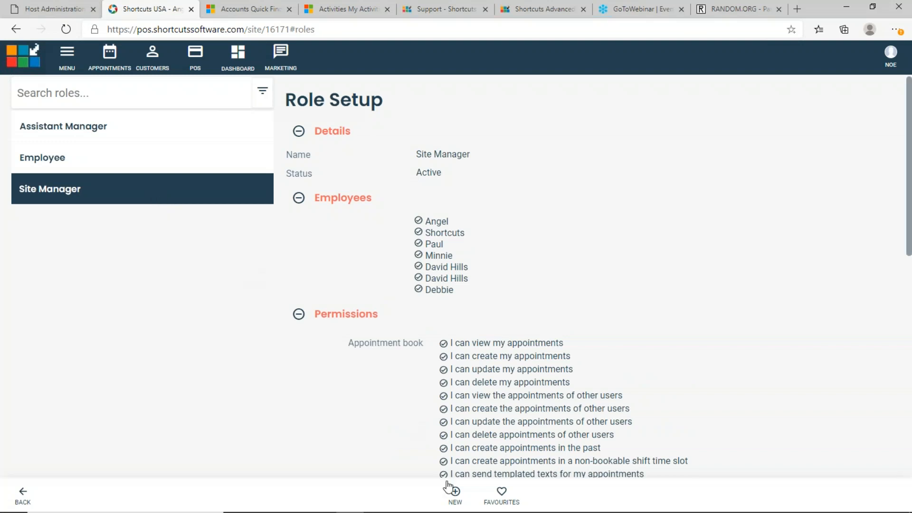
click(167, 141)
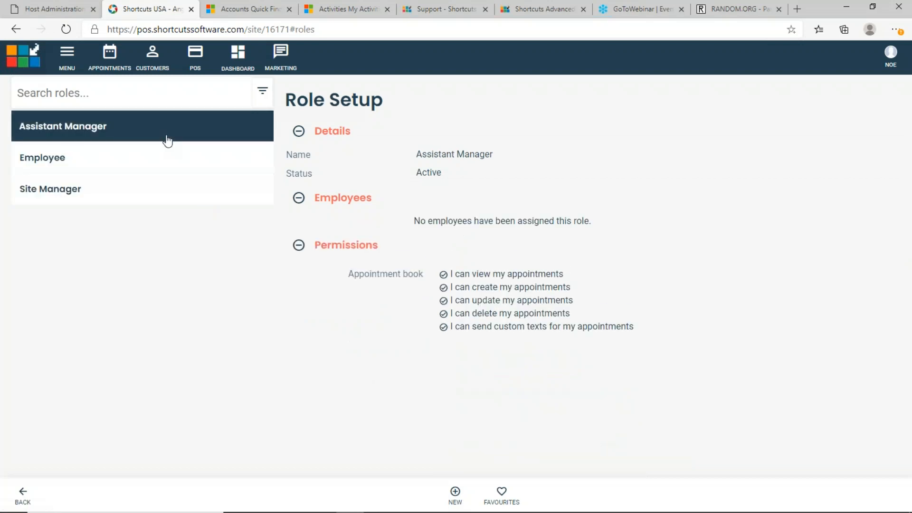
Open the Assistant Manager role for editing and scroll through its Appointment book permissions
click(333, 133)
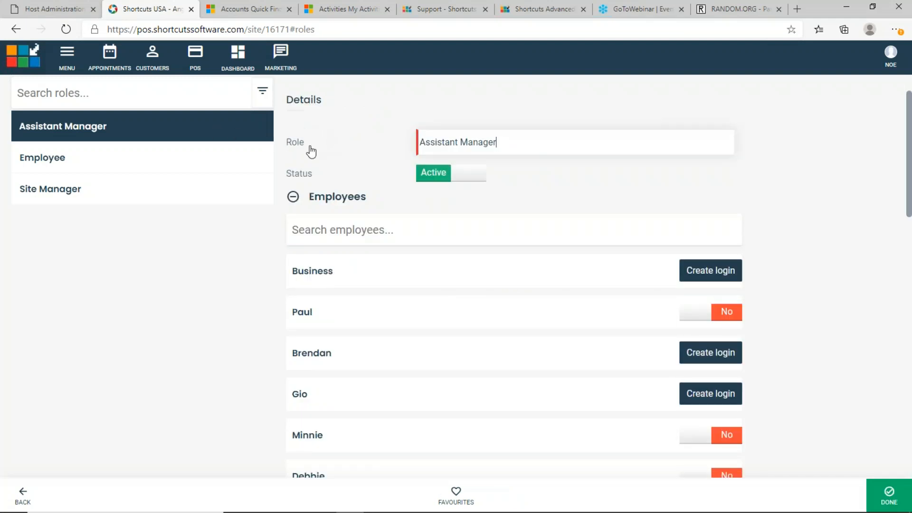
click(294, 197)
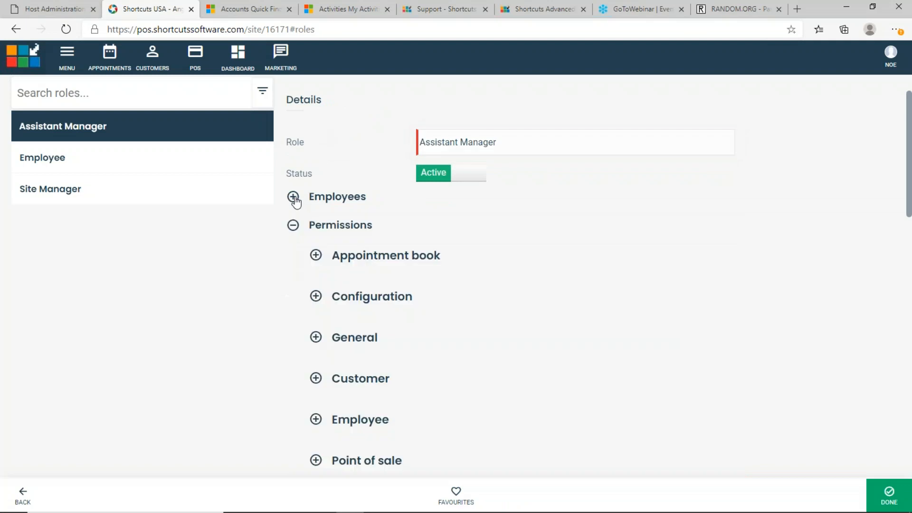
click(316, 257)
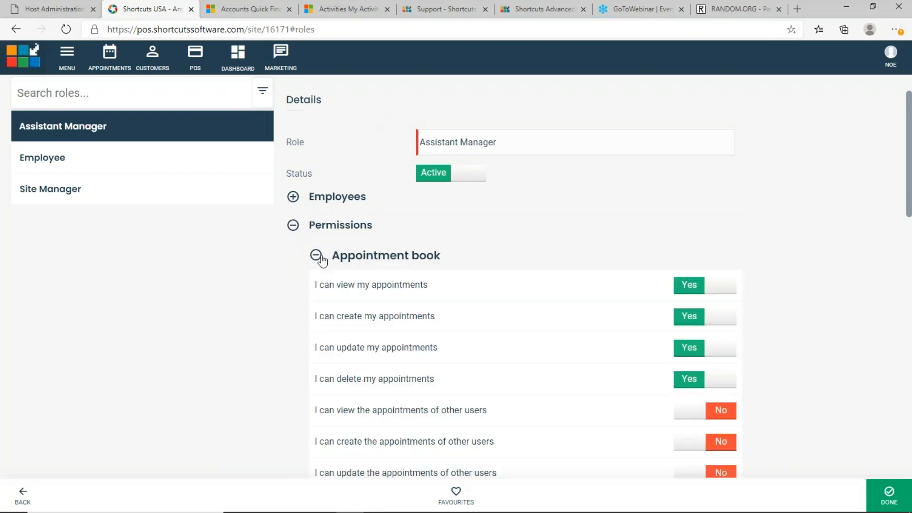
scroll(370, 293, down, 2)
scroll(370, 294, down, 5)
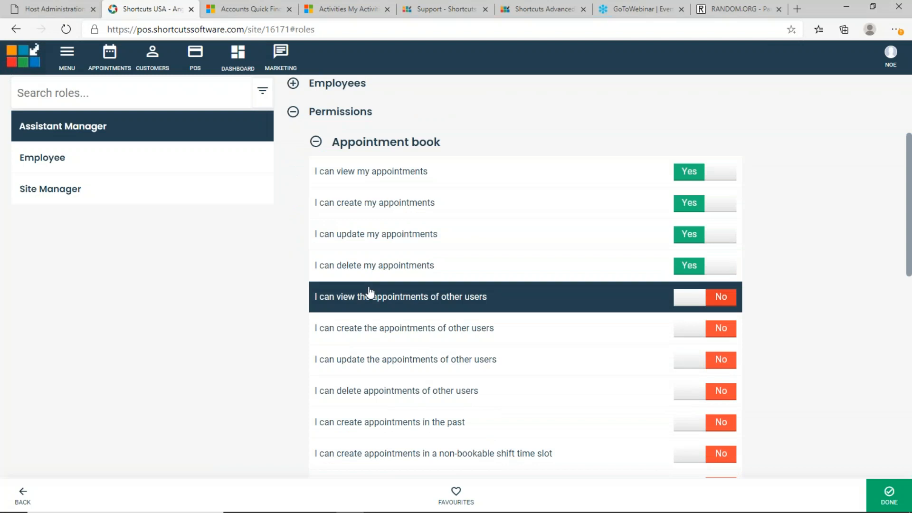
scroll(370, 294, down, 5)
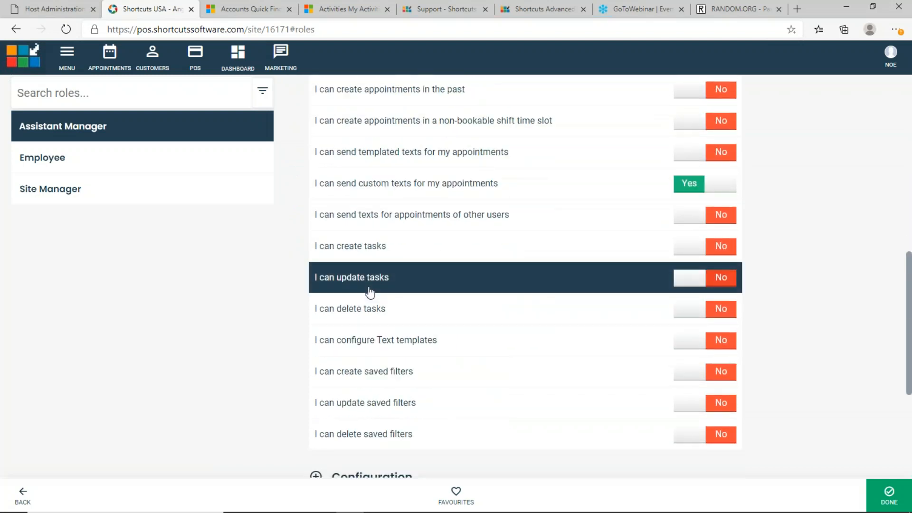
scroll(370, 293, down, 2)
scroll(370, 294, up, 12)
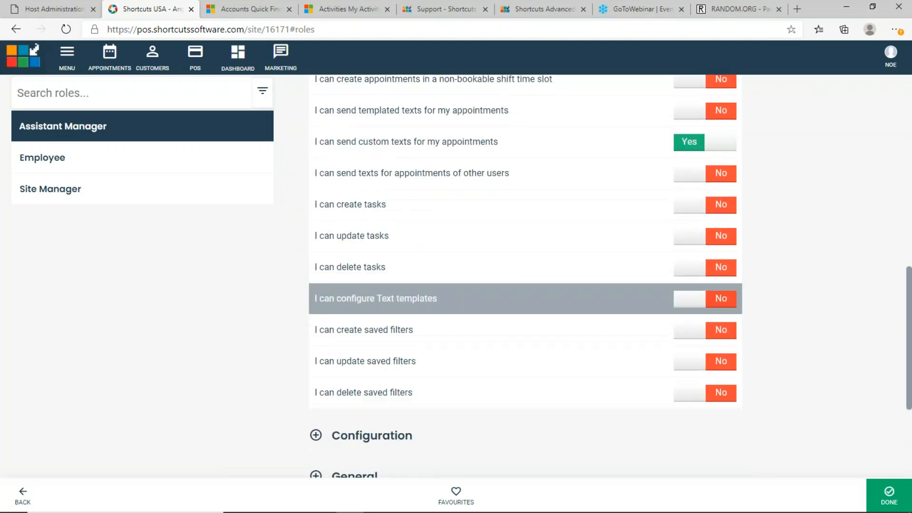
scroll(370, 293, up, 4)
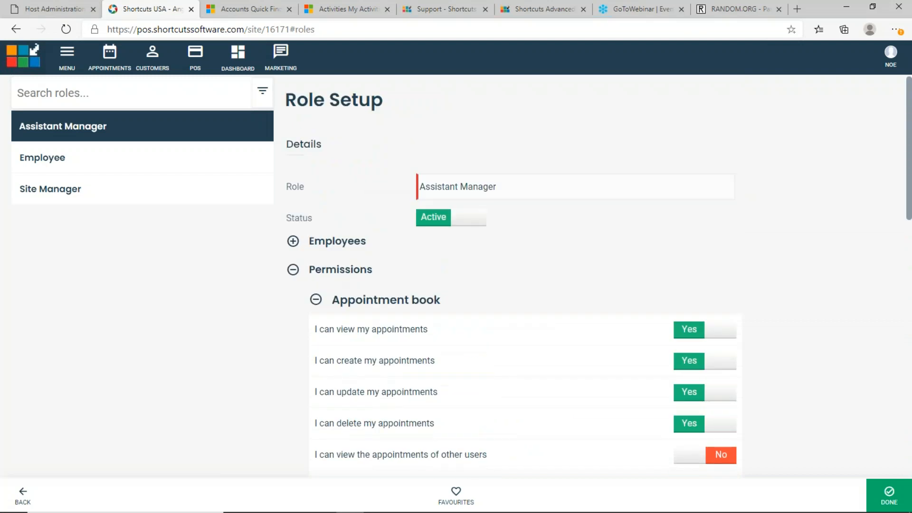
Collapse and re-expand the role's permissions, then return to the Employee role summary
click(294, 271)
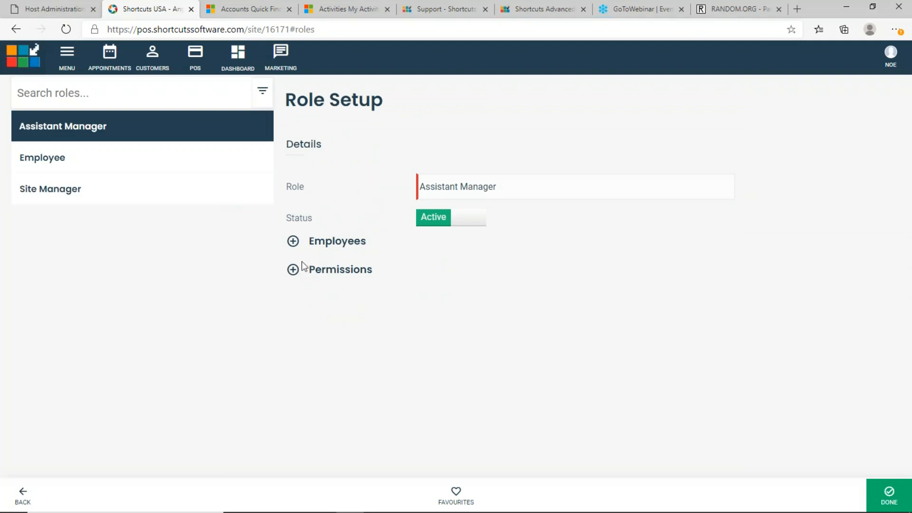
click(293, 270)
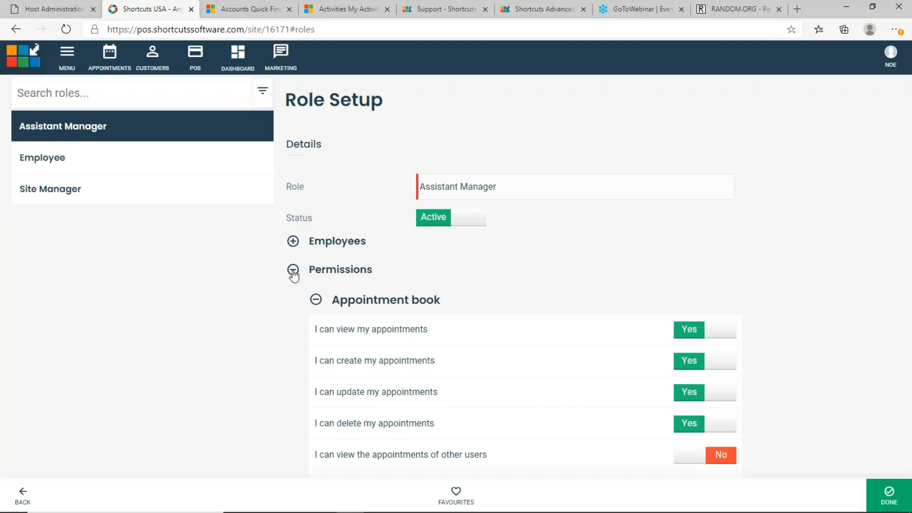
click(147, 165)
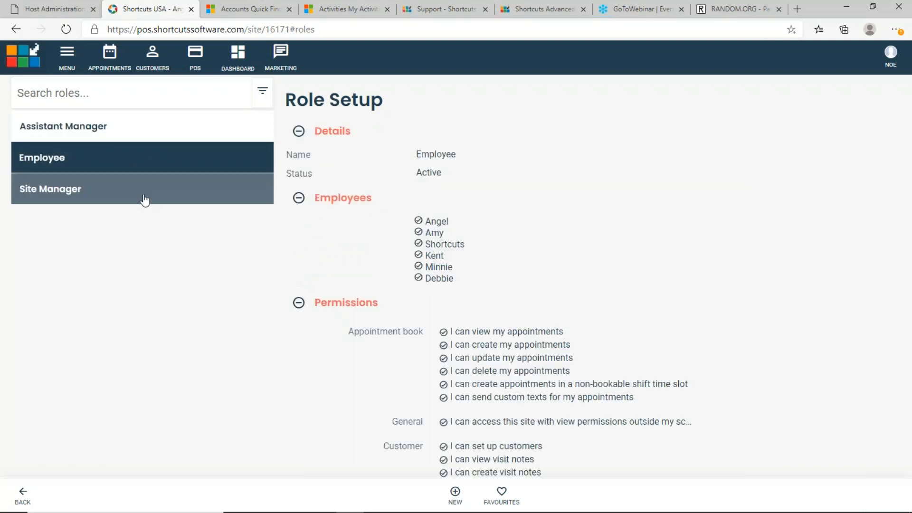
Compare the Employee and Site Manager summaries, highlighting each role's first assigned employee
click(145, 200)
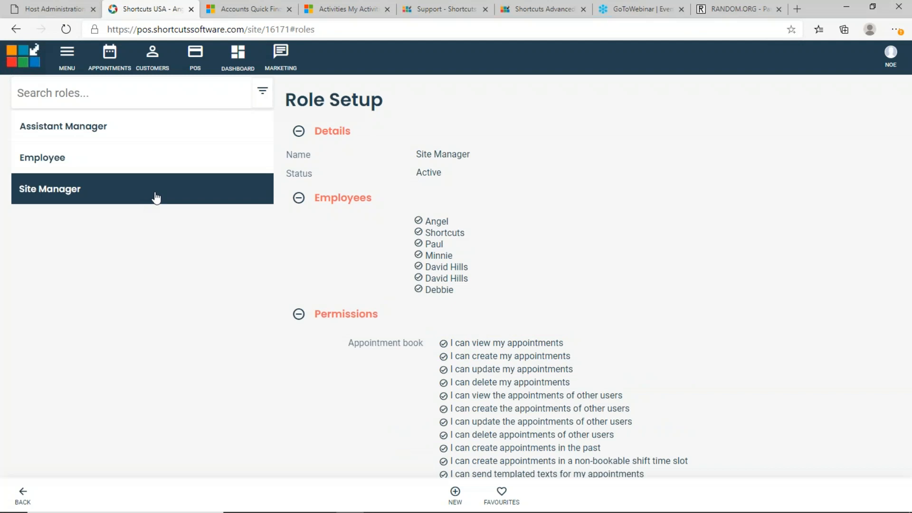
click(173, 166)
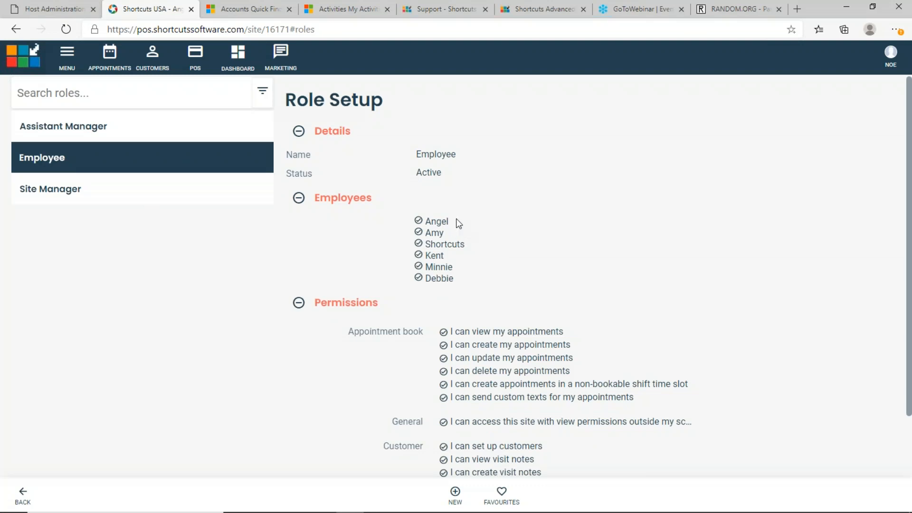
double_click(434, 232)
drag(450, 221, 421, 217)
click(119, 196)
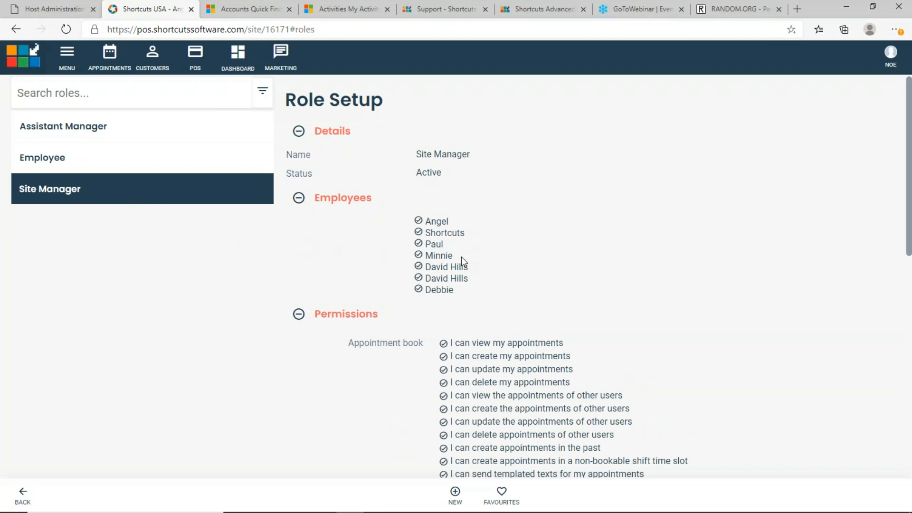
drag(444, 227, 428, 222)
Flip repeatedly between Employee and Site Manager, reviewing the Employee role's staff and permissions
click(176, 170)
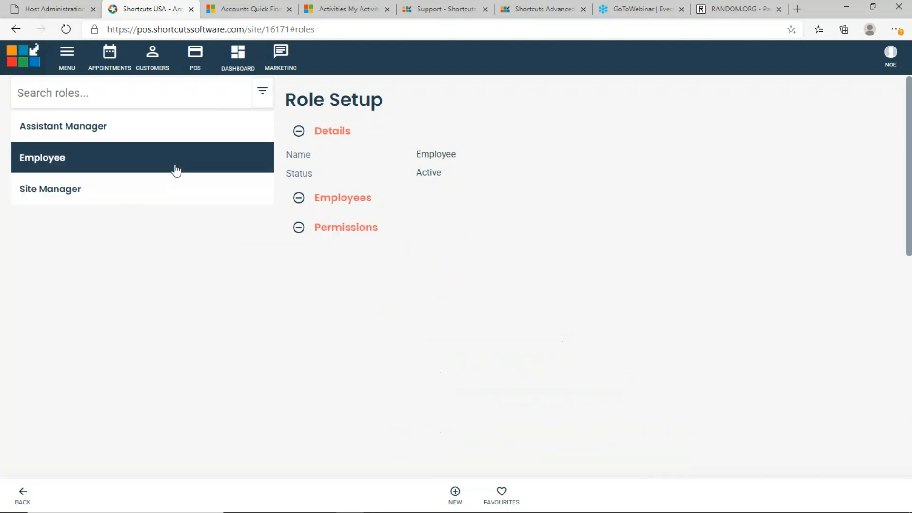
click(160, 192)
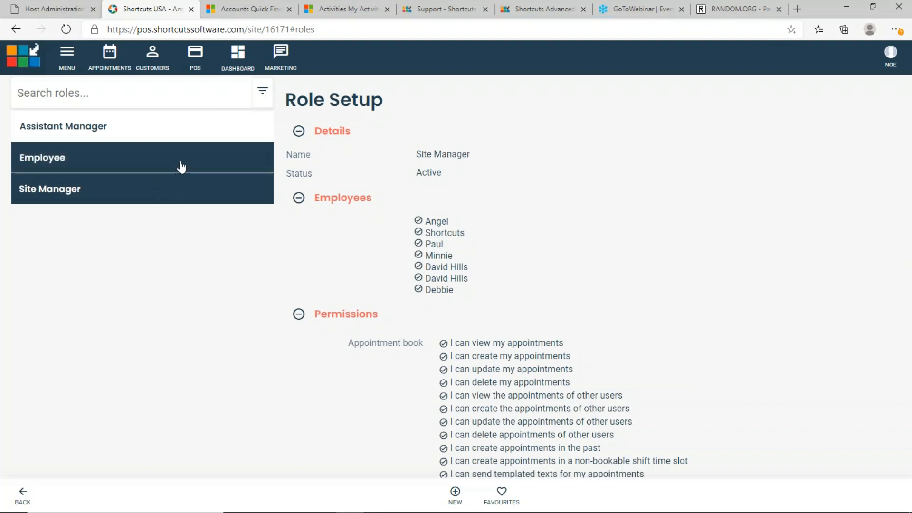
click(179, 166)
click(181, 191)
click(195, 166)
click(198, 193)
click(203, 163)
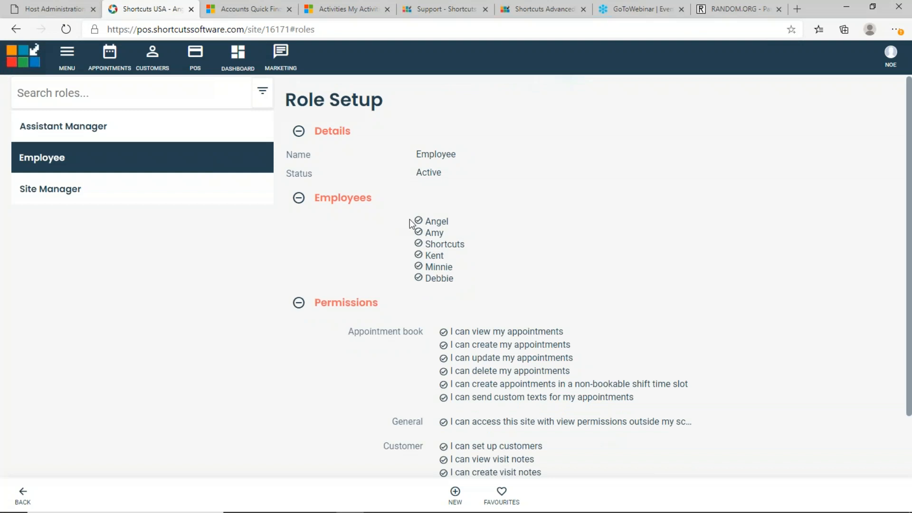
drag(449, 225, 425, 221)
scroll(404, 249, down, 2)
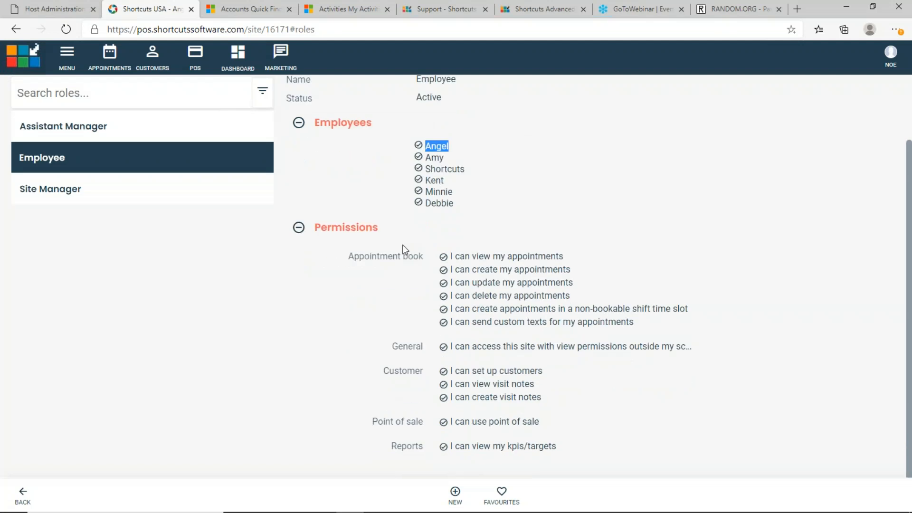
Check Site Manager's assigned staff, then show the Assistant Manager role, which has no employees
click(187, 198)
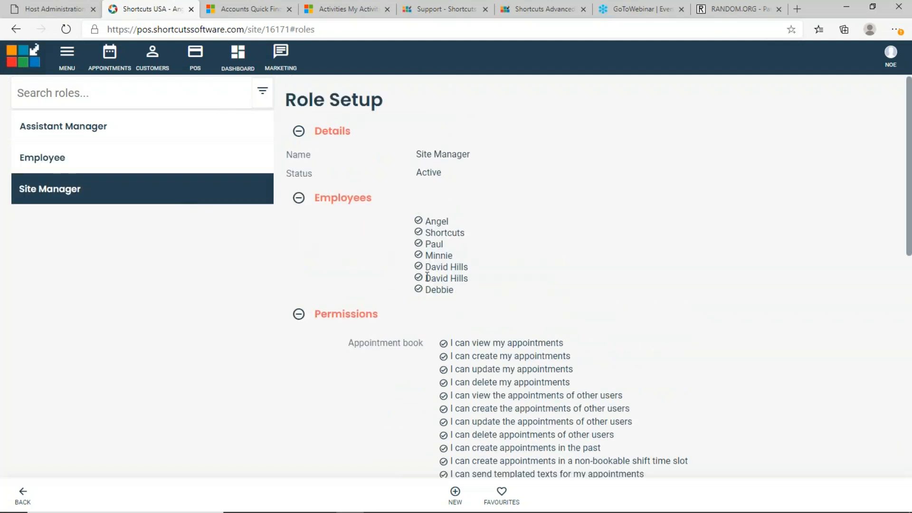
scroll(404, 301, down, 8)
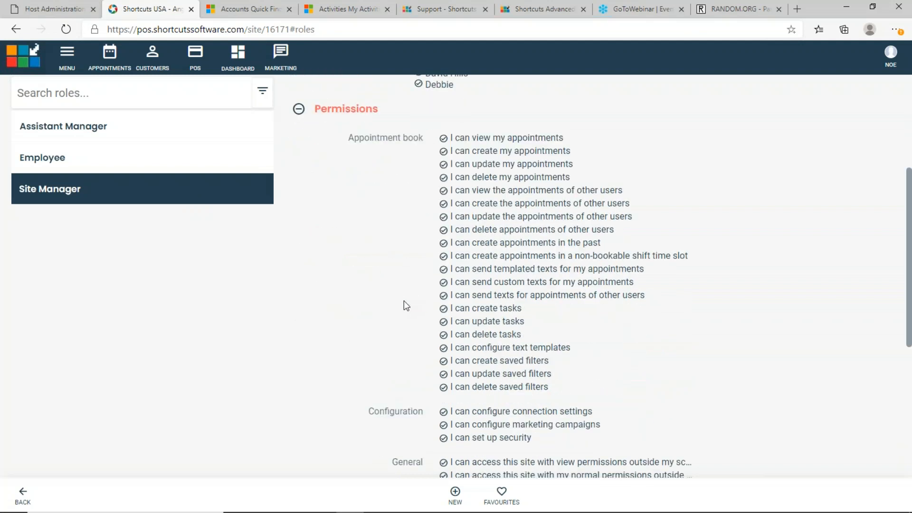
scroll(404, 301, up, 8)
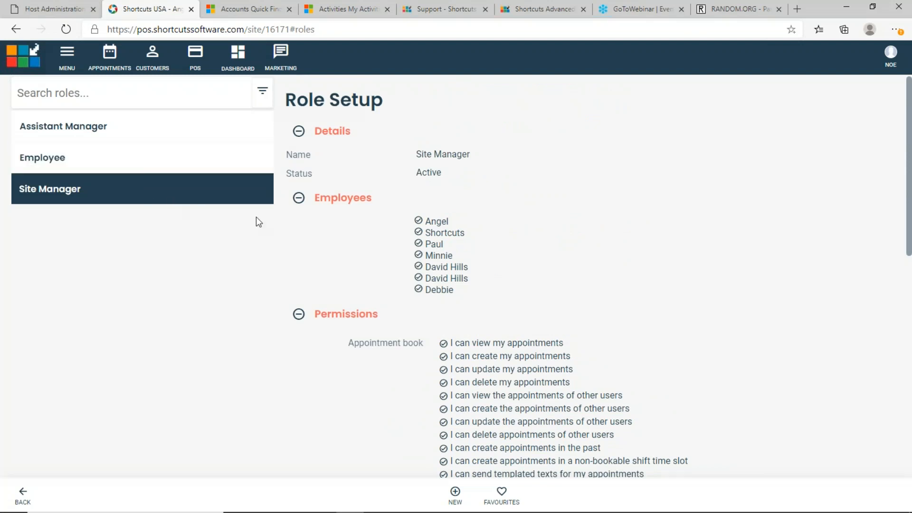
drag(448, 222, 426, 221)
click(208, 164)
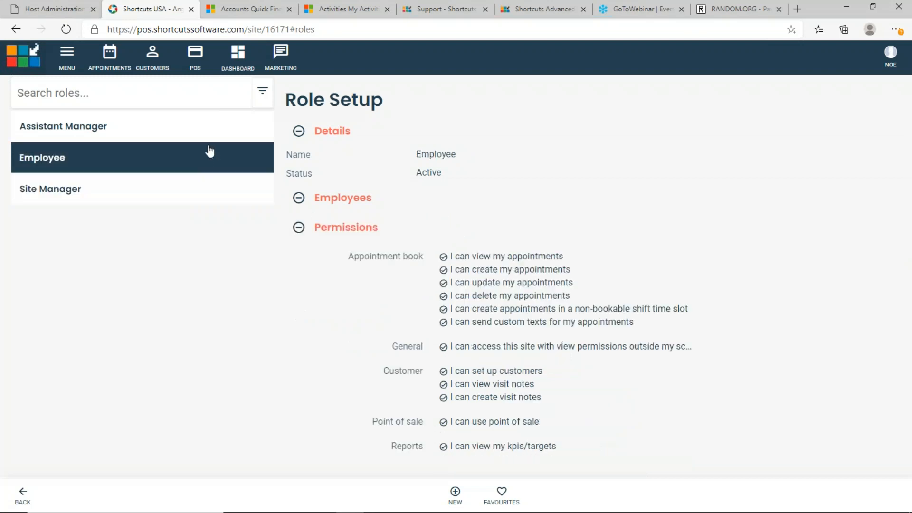
click(211, 139)
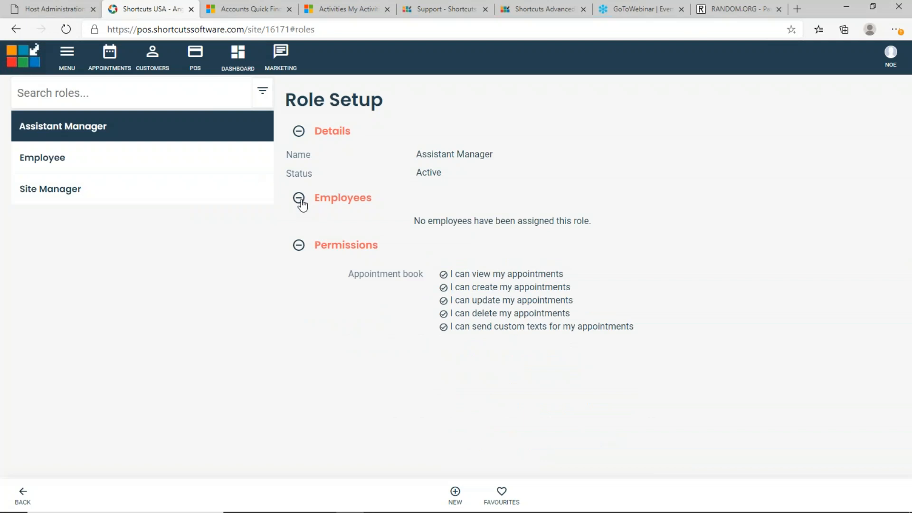
Assign an employee to Assistant Manager by switching their No toggle to Yes, then view Site Manager
click(299, 202)
click(301, 200)
click(343, 199)
scroll(370, 285, down, 3)
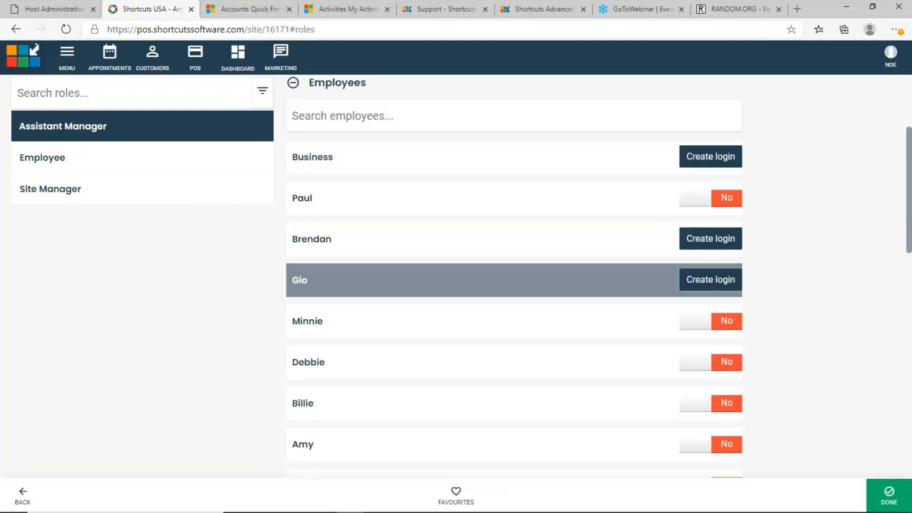
scroll(407, 209, down, 1)
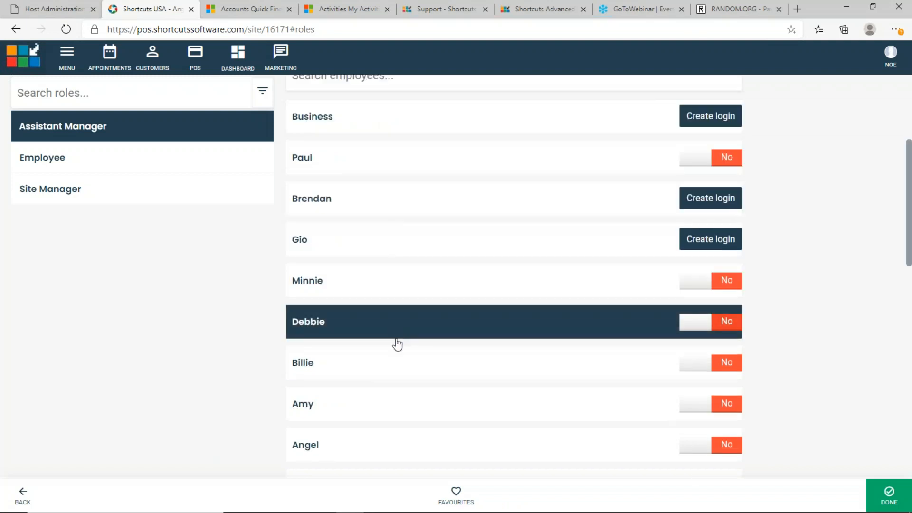
click(718, 453)
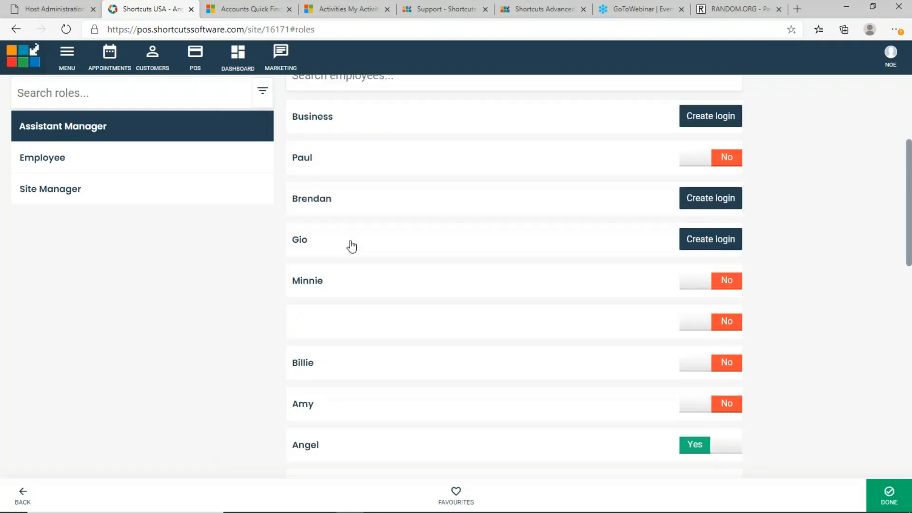
click(121, 196)
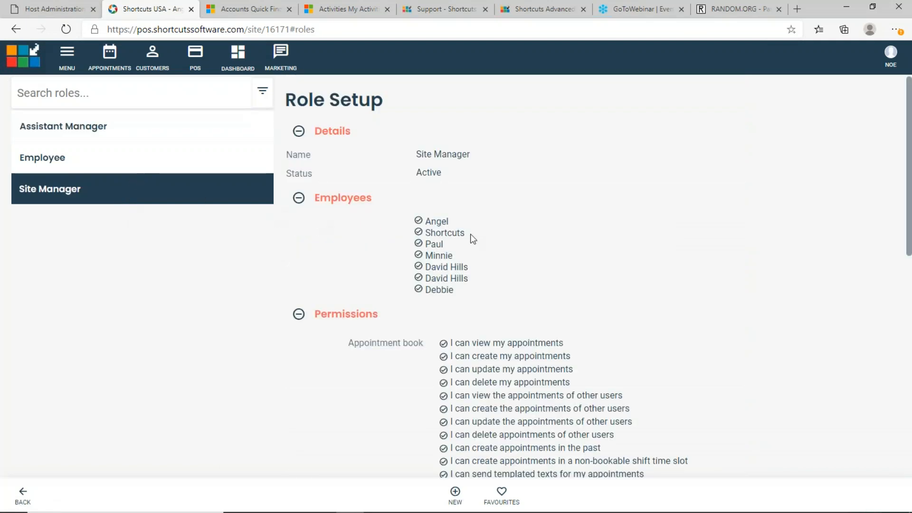
Switch among Employee, Assistant Manager and Site Manager, highlighting Site Manager's first employee
click(176, 154)
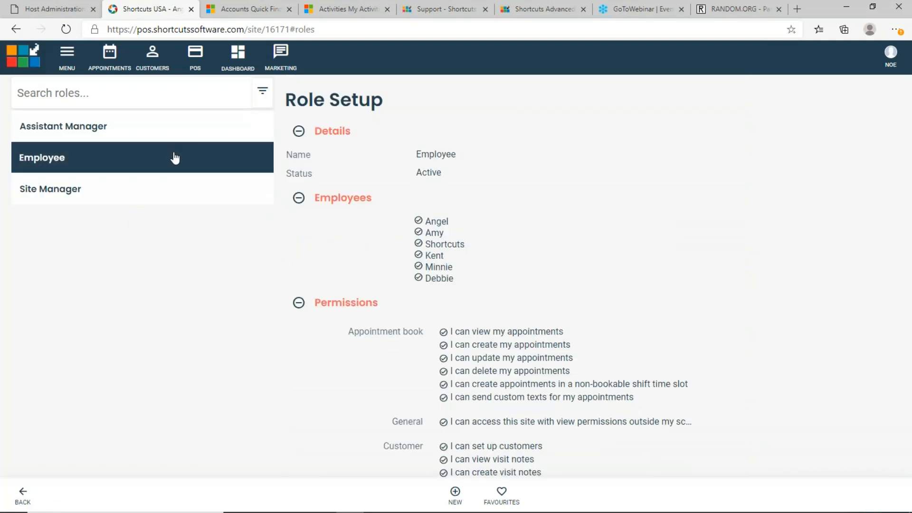
click(187, 136)
click(175, 157)
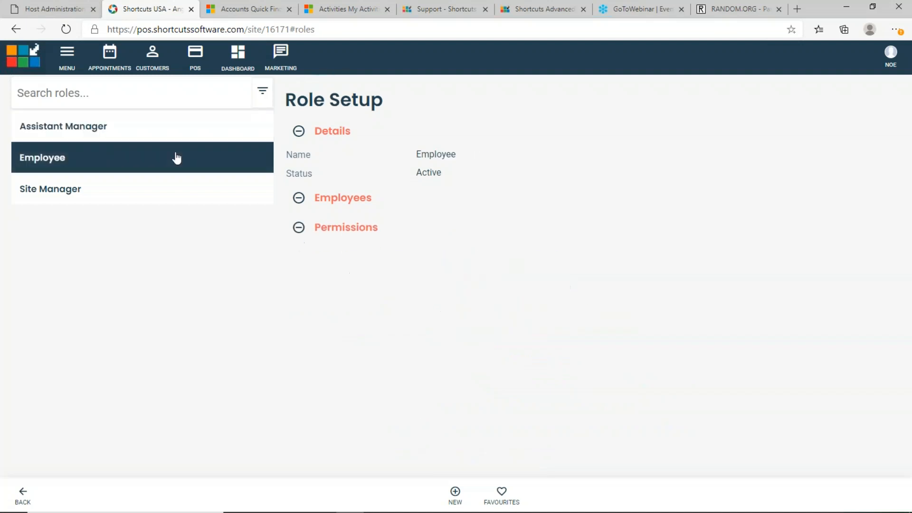
click(161, 188)
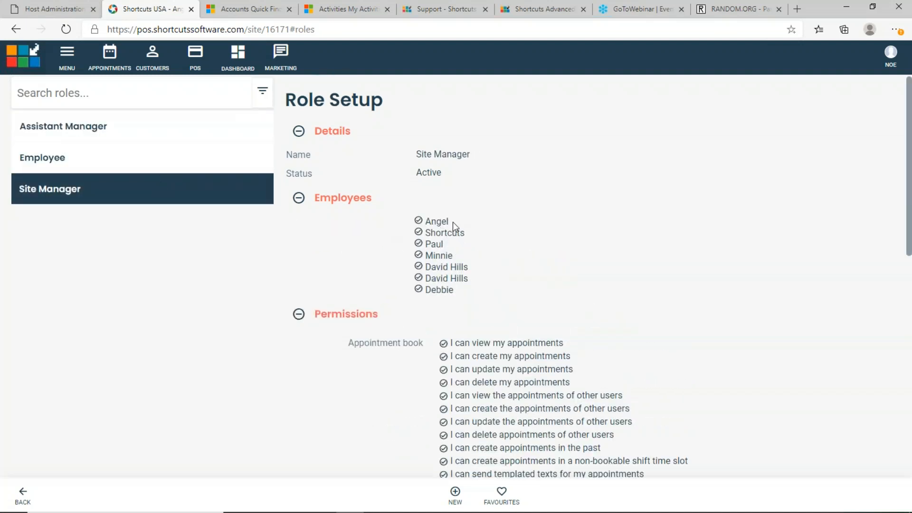
drag(450, 221, 427, 221)
click(170, 158)
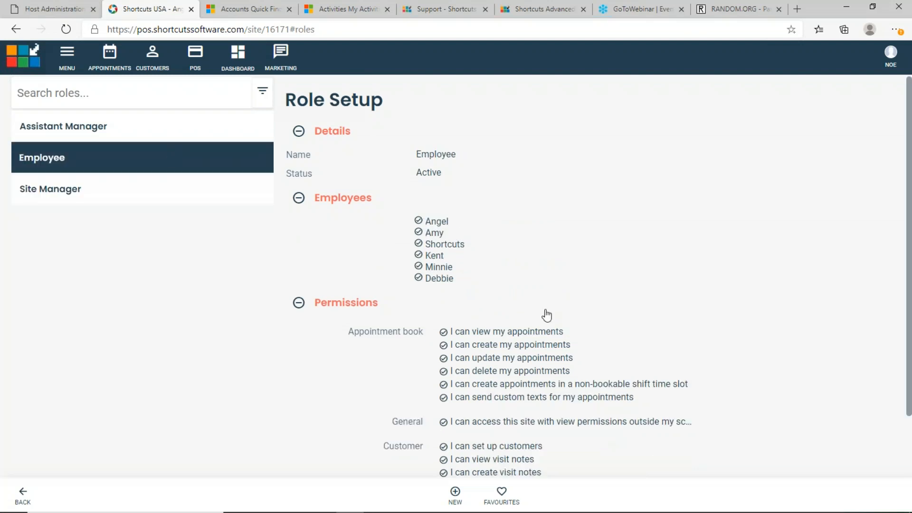
scroll(546, 315, down, 2)
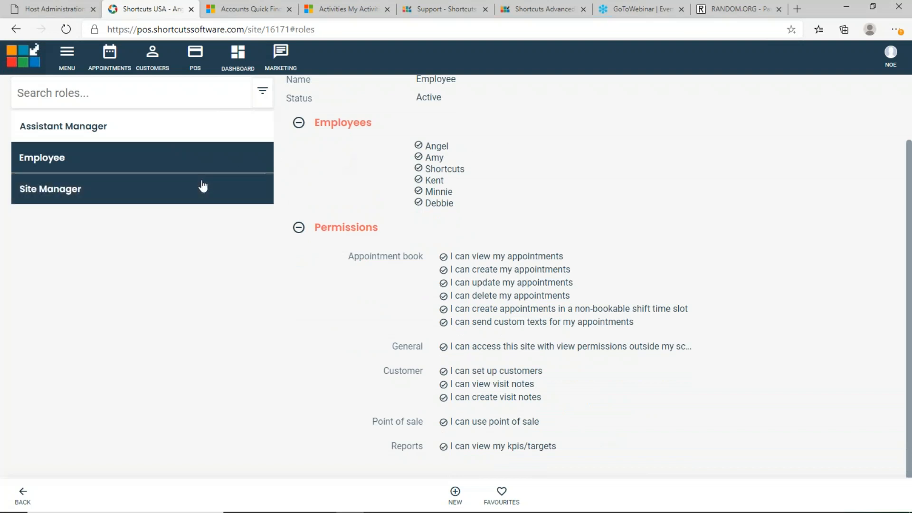
Compare the Site Manager staff list and permissions against the Employee role
click(200, 186)
drag(442, 219, 426, 219)
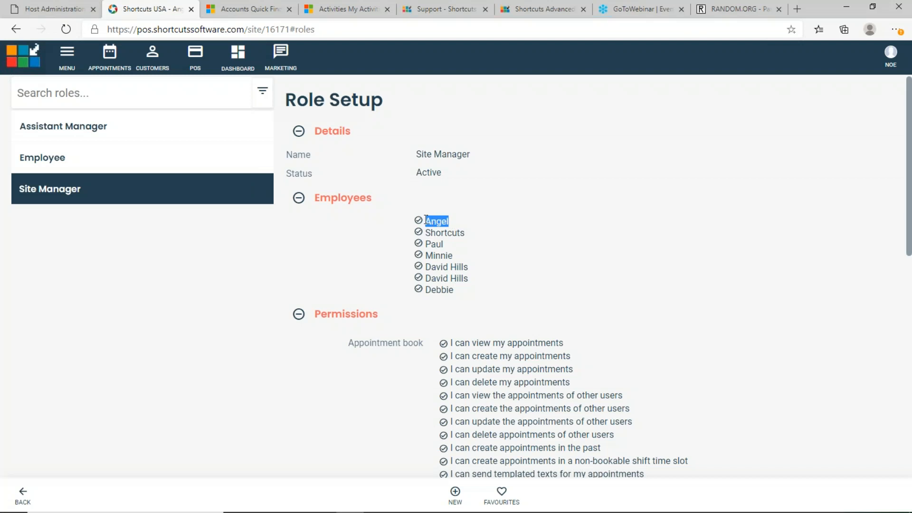
scroll(502, 291, down, 10)
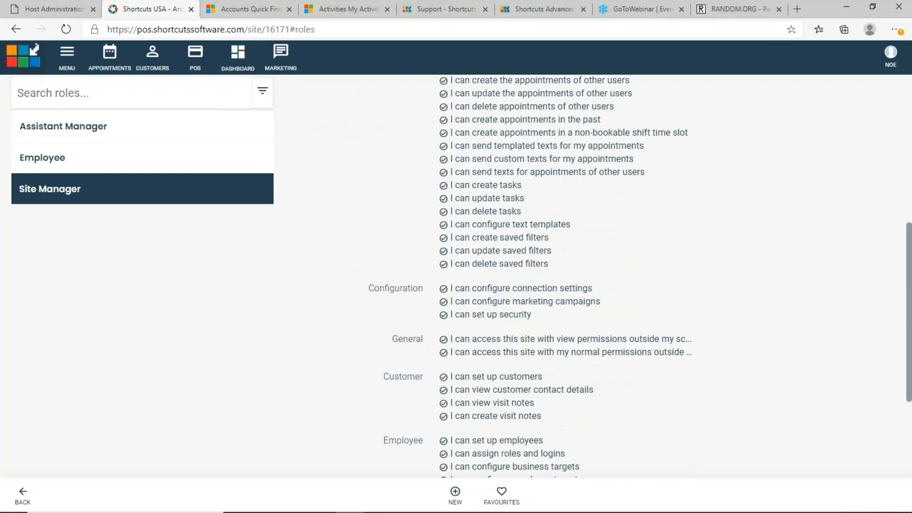
scroll(502, 275, up, 2)
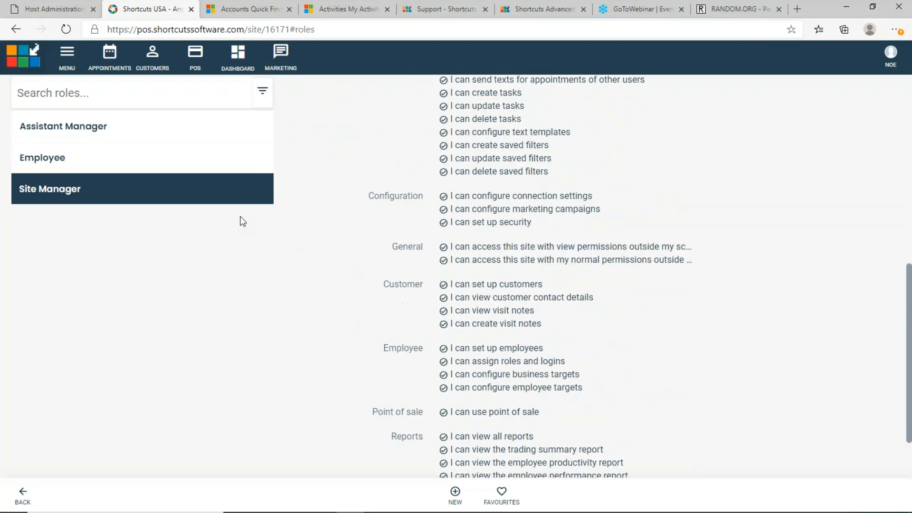
click(203, 169)
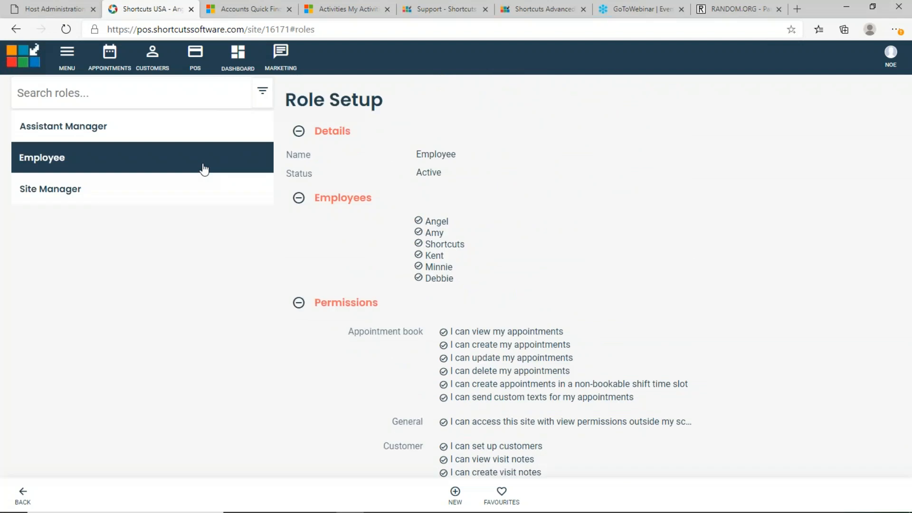
click(196, 190)
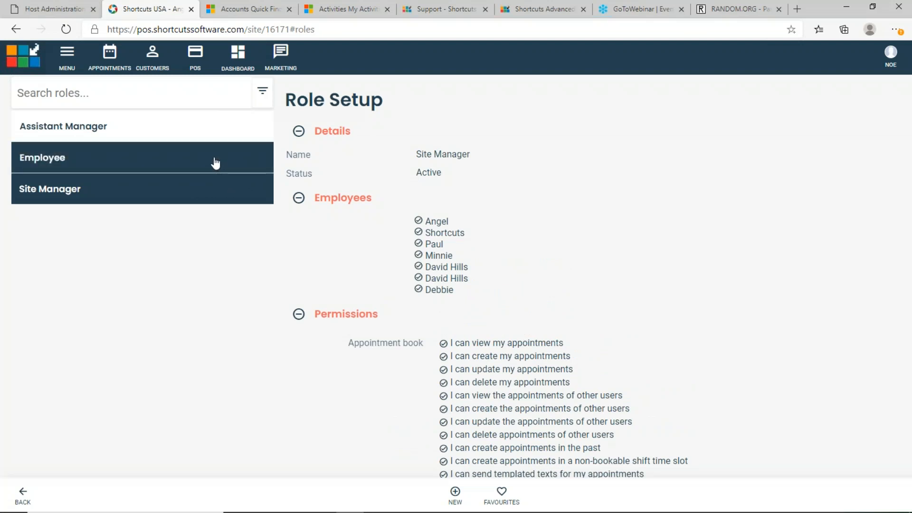
Cycle twice more through the Employee, Assistant Manager and Site Manager role details
click(215, 161)
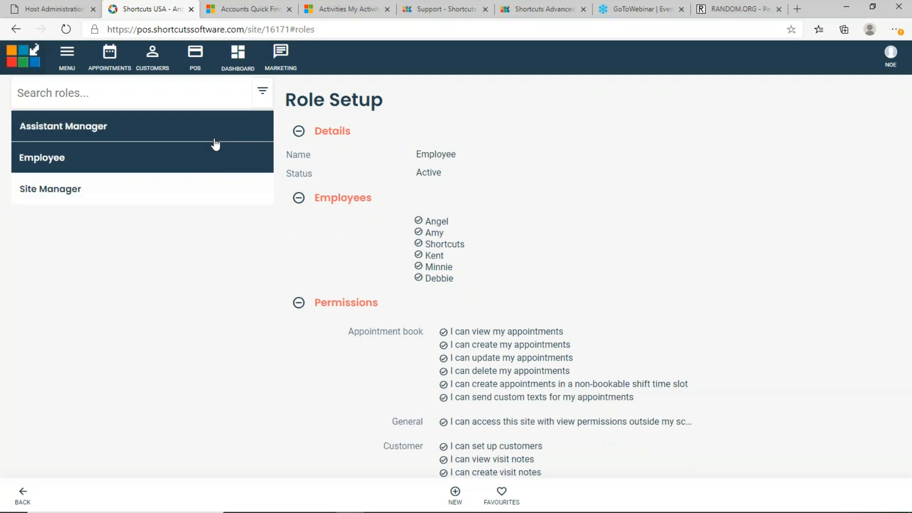
click(214, 137)
click(195, 192)
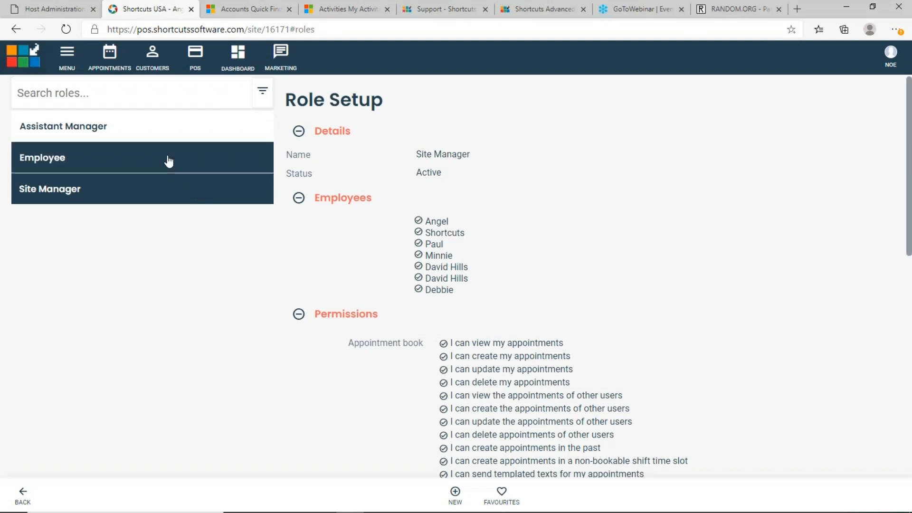
click(167, 162)
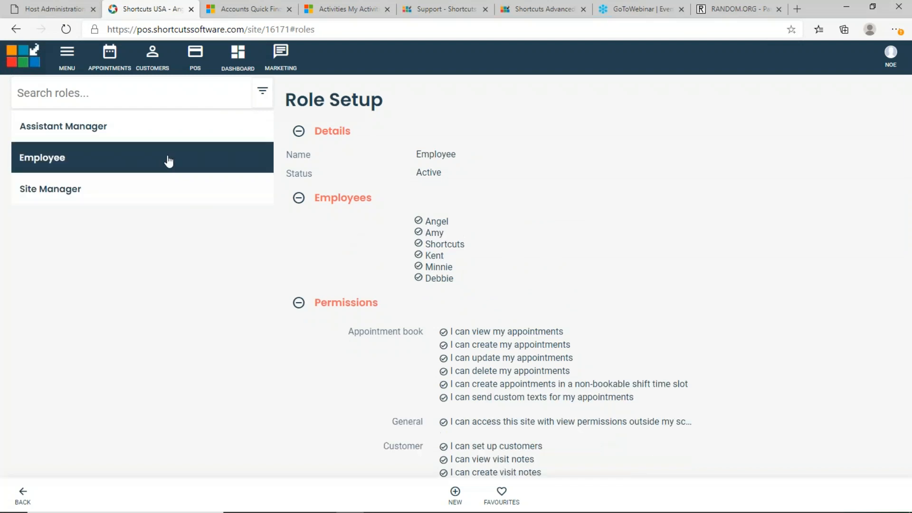
click(187, 137)
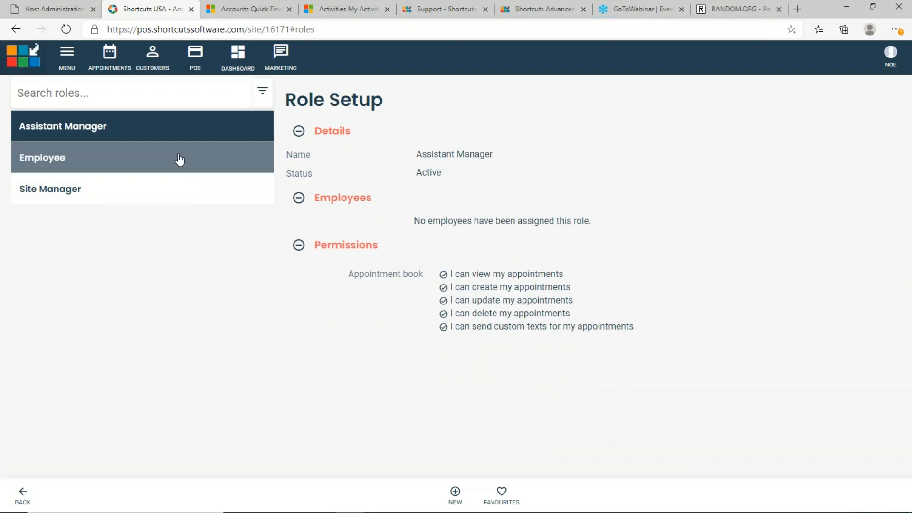
click(179, 164)
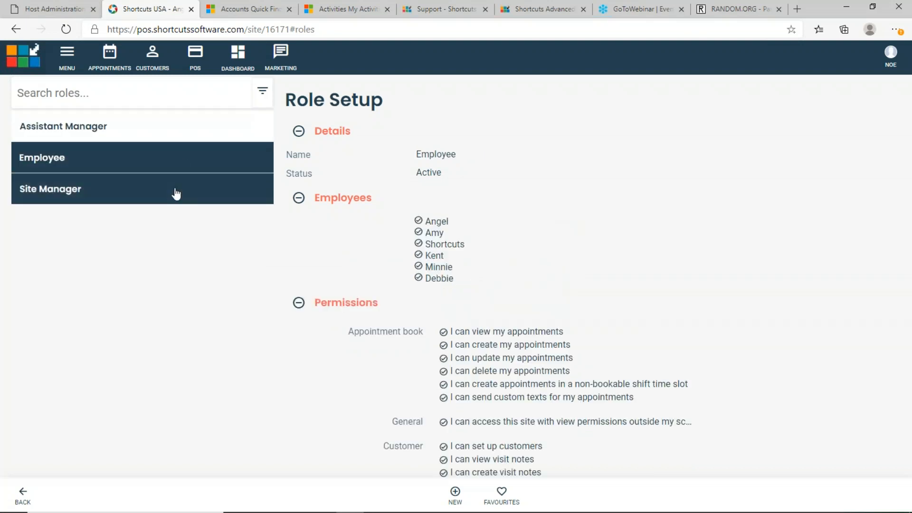
click(176, 192)
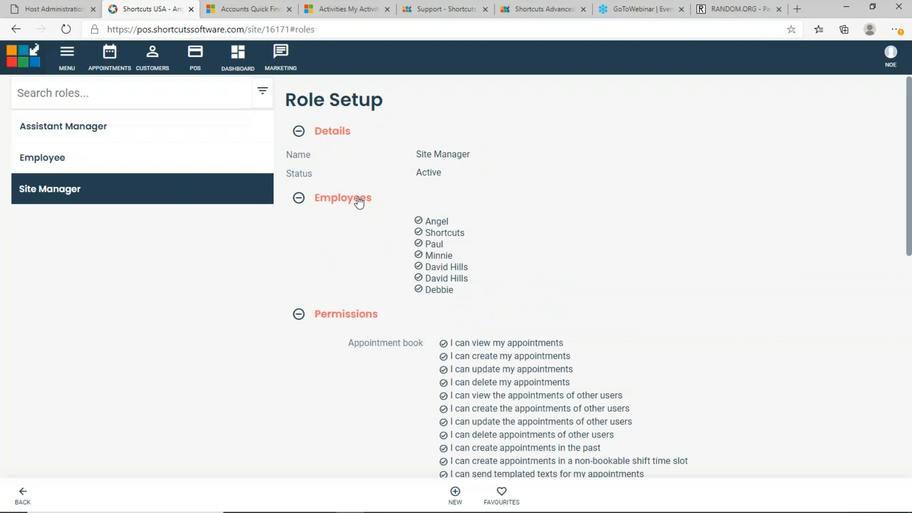
Bring up Cloud Appointment Book - Advanced.pptx and present the 'LIVE DEMO' slide full screen
mouse_move(461, 512)
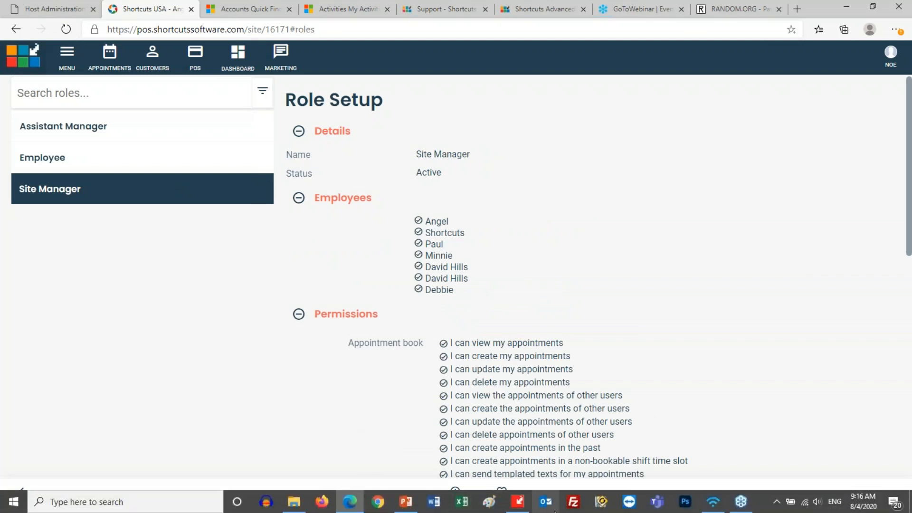
click(406, 502)
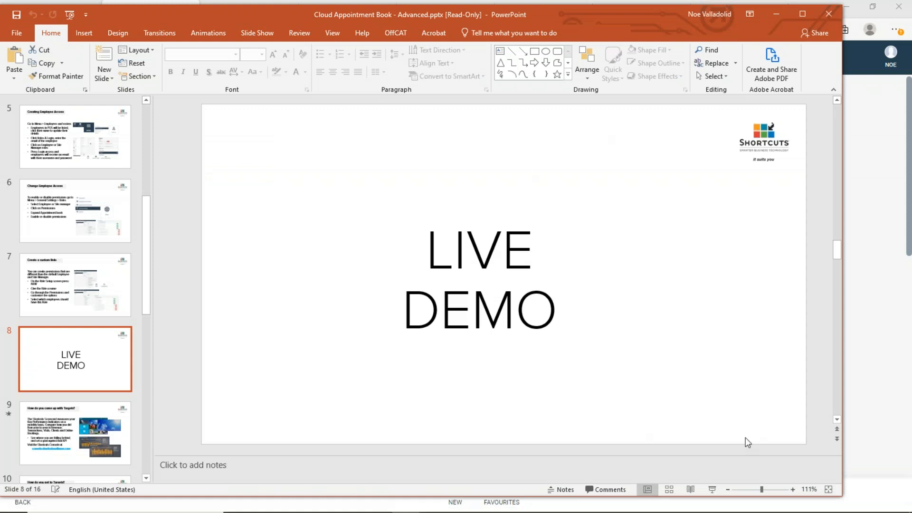
click(712, 490)
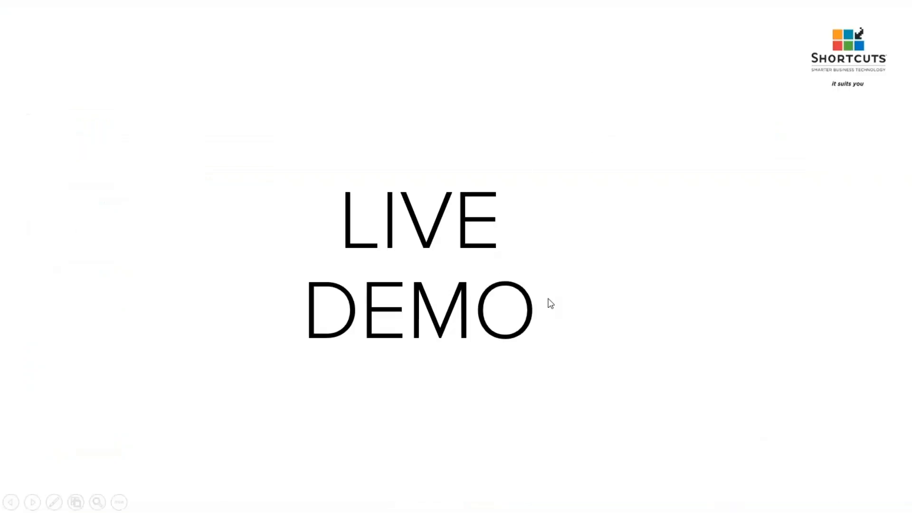
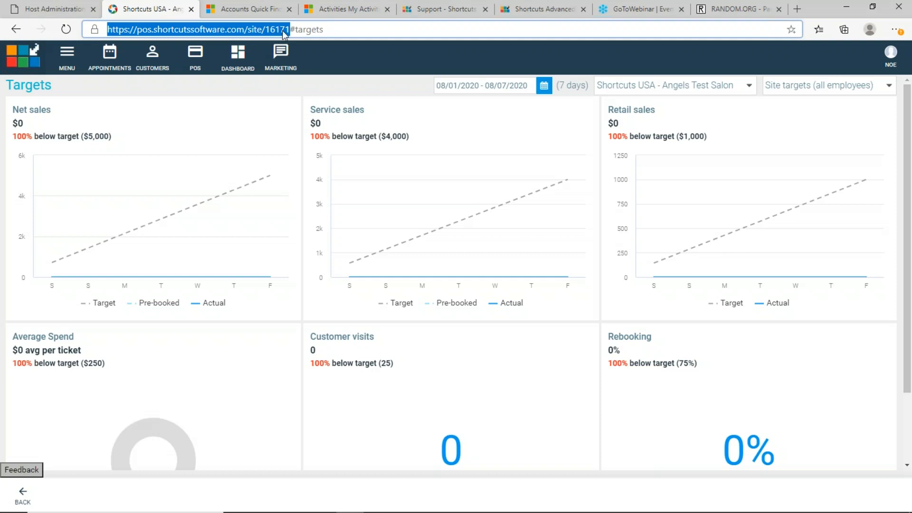
Highlight site number 16171 in the address, then show the Tue 04 Aug 2020 appointment book
click(290, 30)
drag(289, 29, 265, 30)
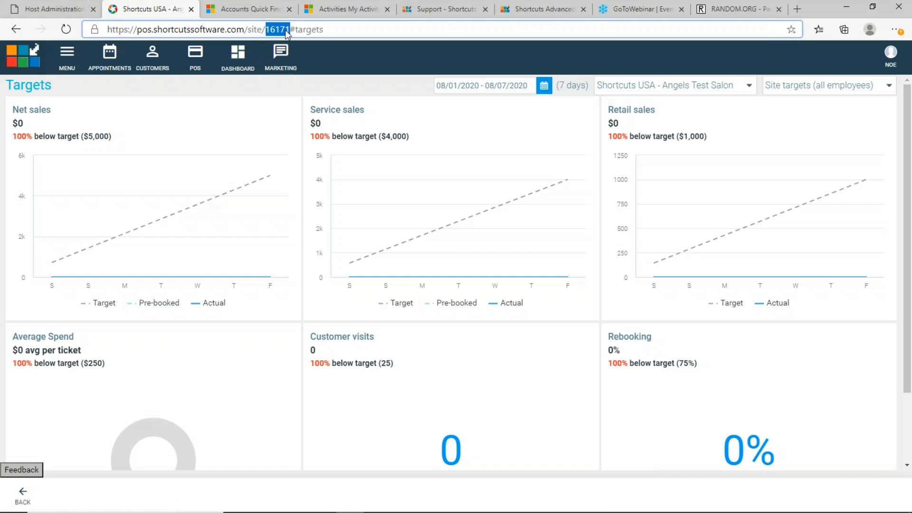
drag(289, 29, 105, 29)
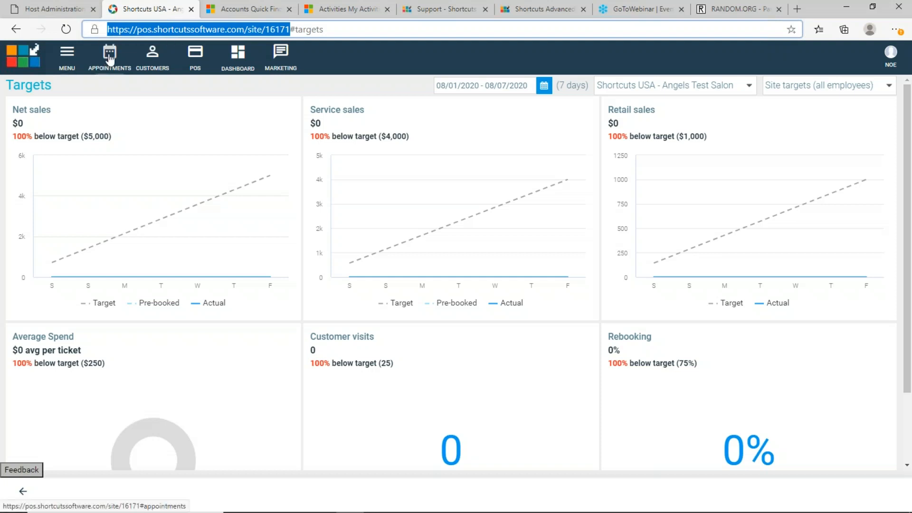
click(110, 58)
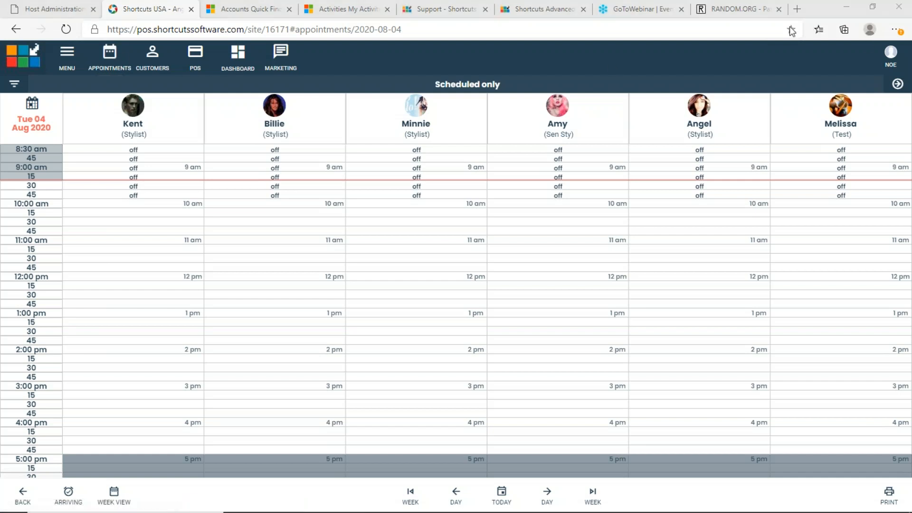
Show the Change Password / Log out account menu and highlight the site address up to 16171
click(896, 70)
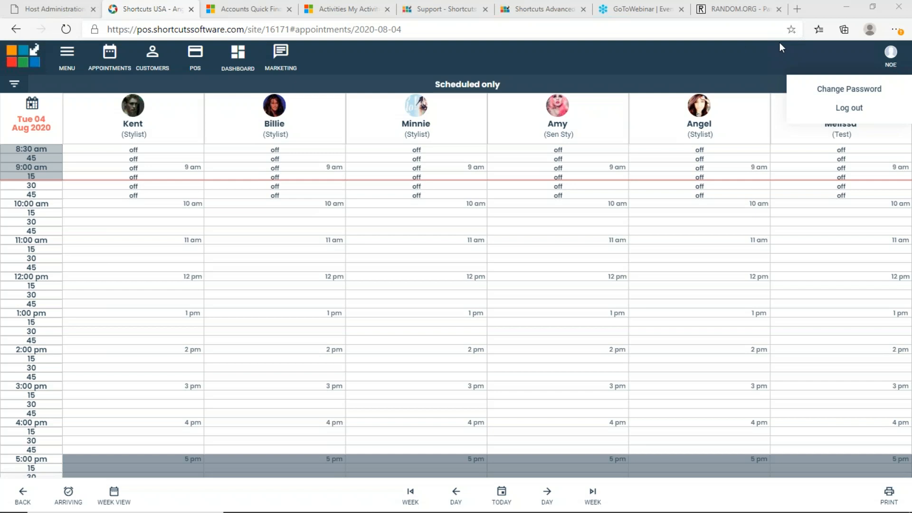
click(297, 30)
click(286, 28)
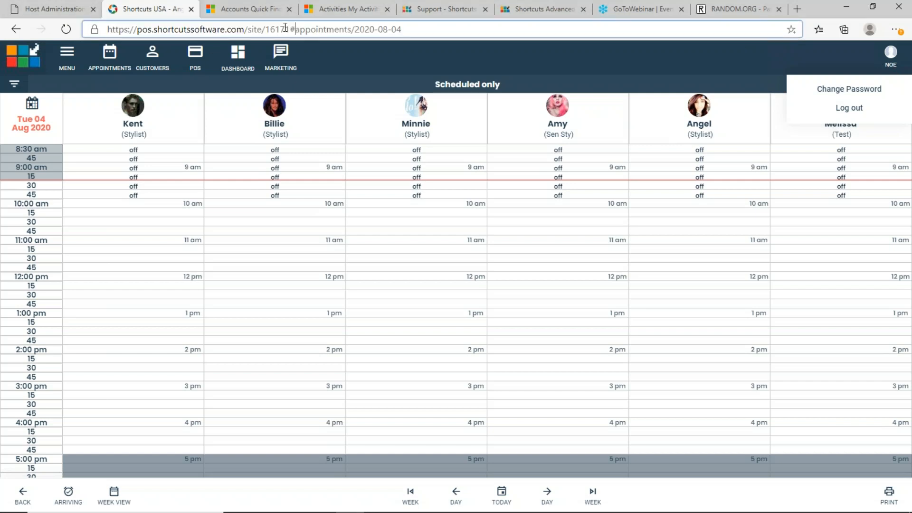
drag(292, 29, 101, 27)
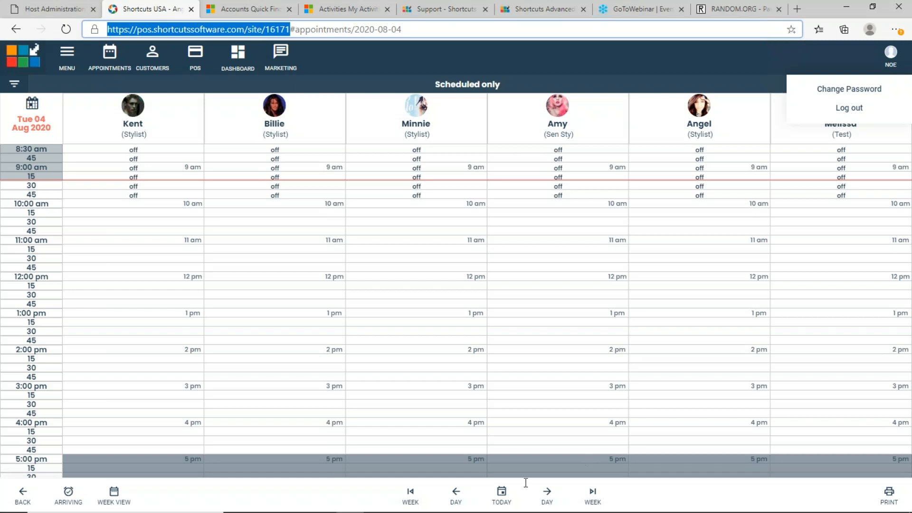
mouse_move(423, 512)
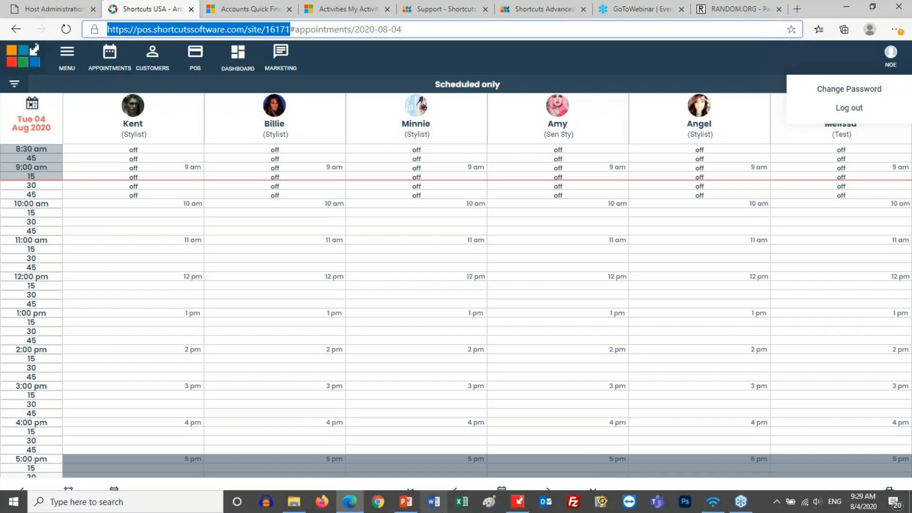
Show the 'Question time!' slide in PowerPoint, then log out of Shortcuts
click(406, 503)
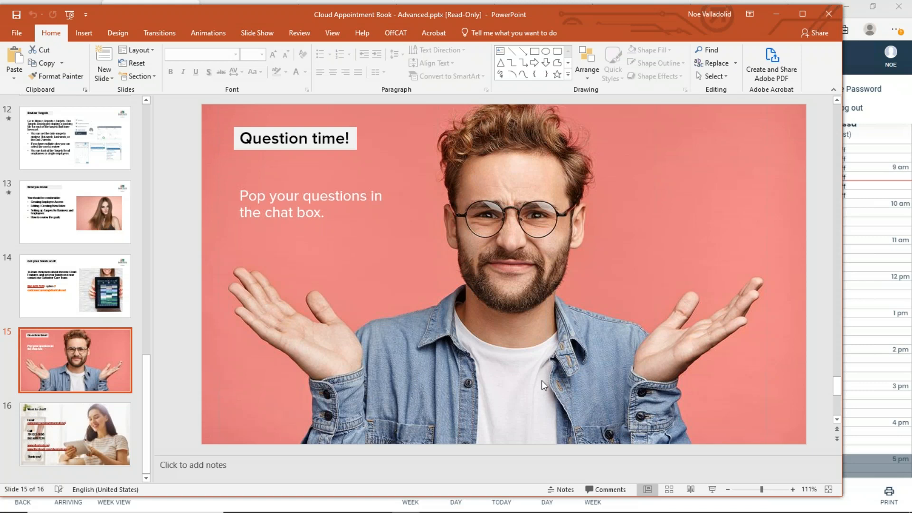
click(901, 115)
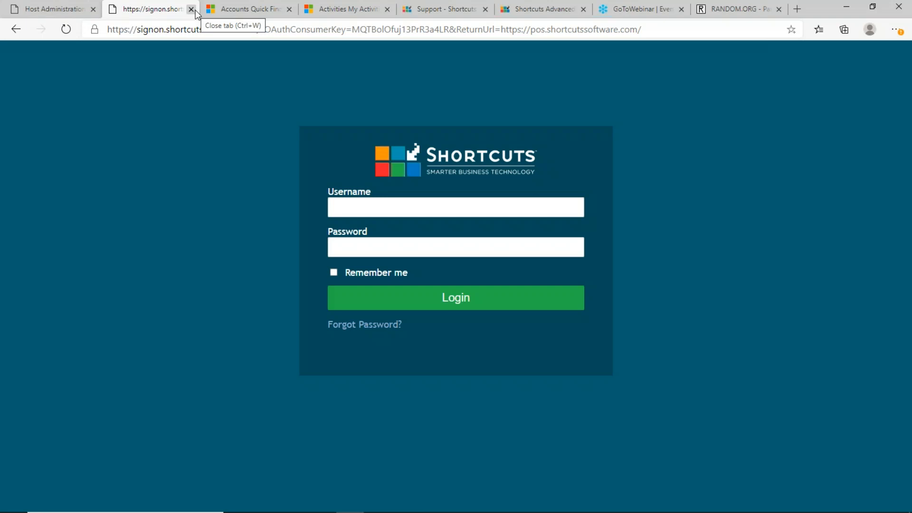
Close the sign-in tab and choose America in the Host Administration Console
click(191, 9)
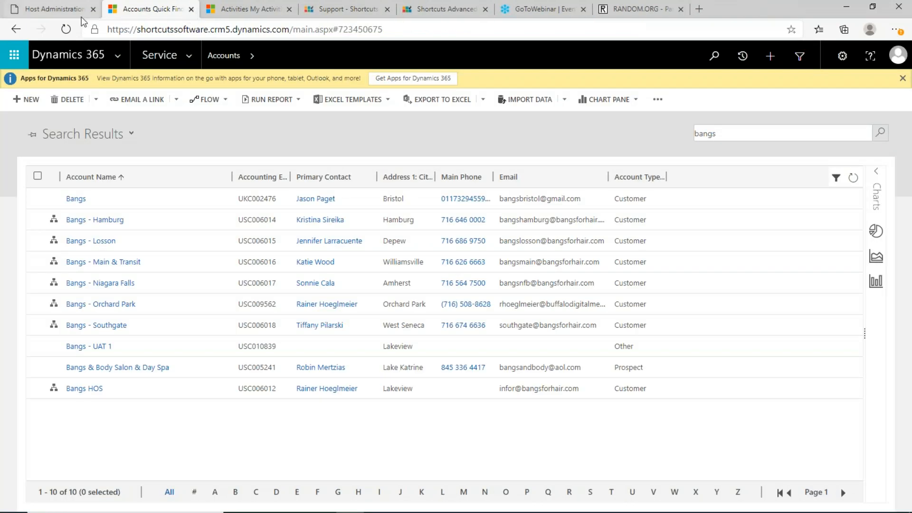
click(65, 12)
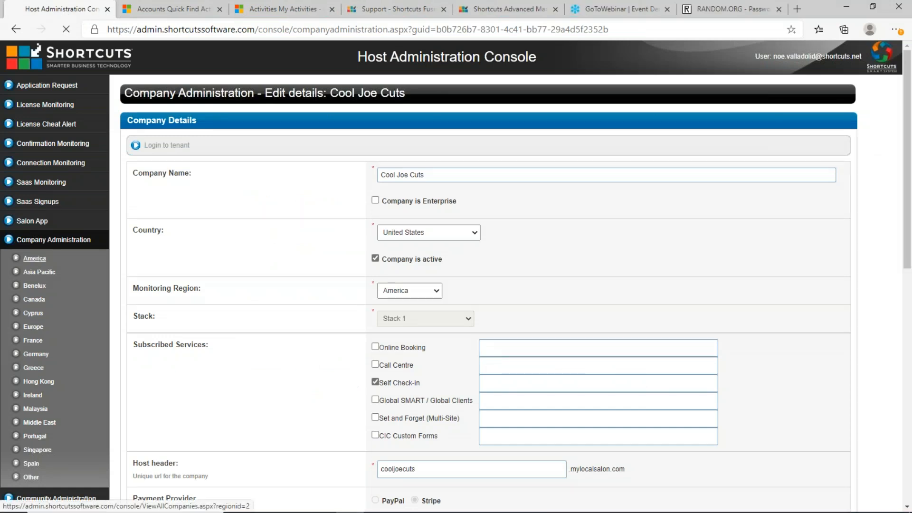
click(34, 259)
Sign in with the administrator username and password
click(390, 209)
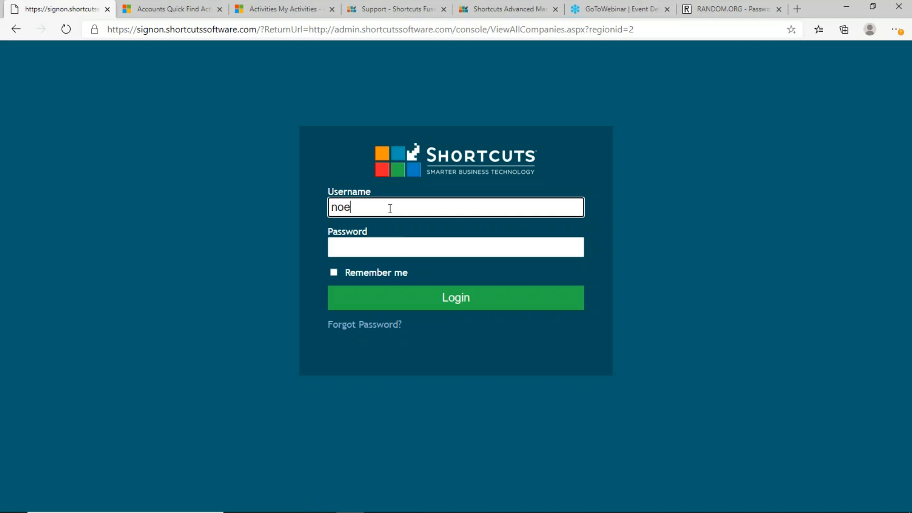
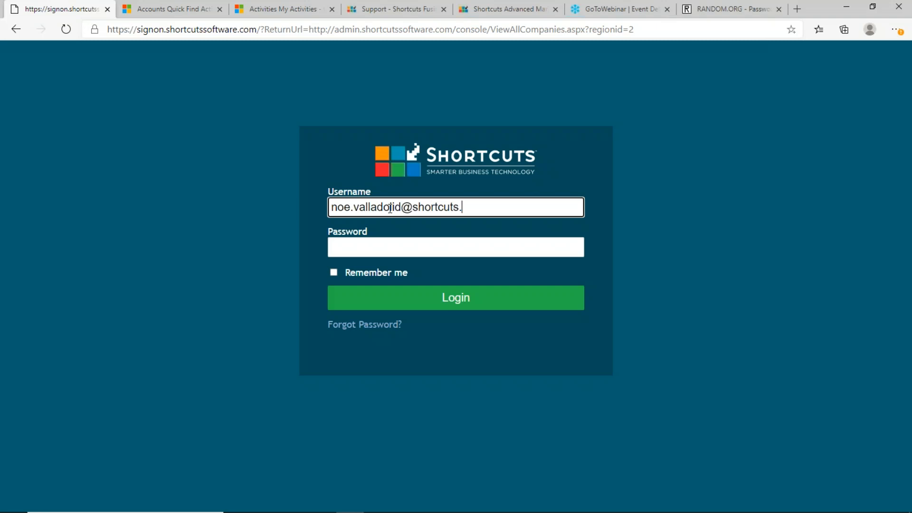
key(Tab)
text(•)
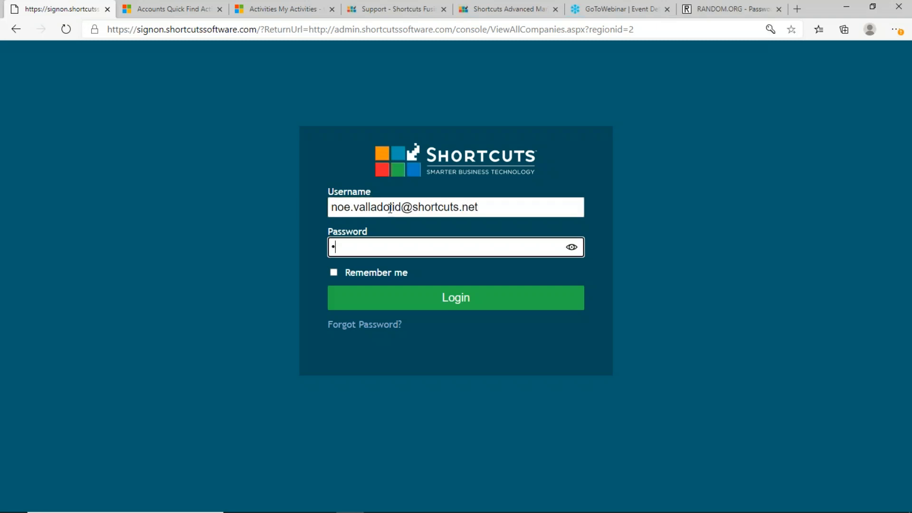
text(•••••••••••••)
key(Return)
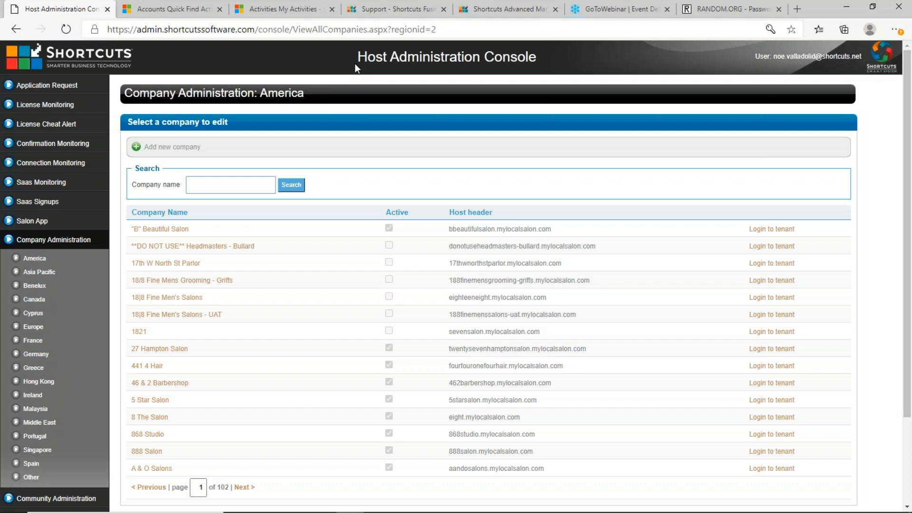
Search companies for 'angel' and open Shortcuts USA - Angels Test Salon, scrolling to its configured sites
click(34, 259)
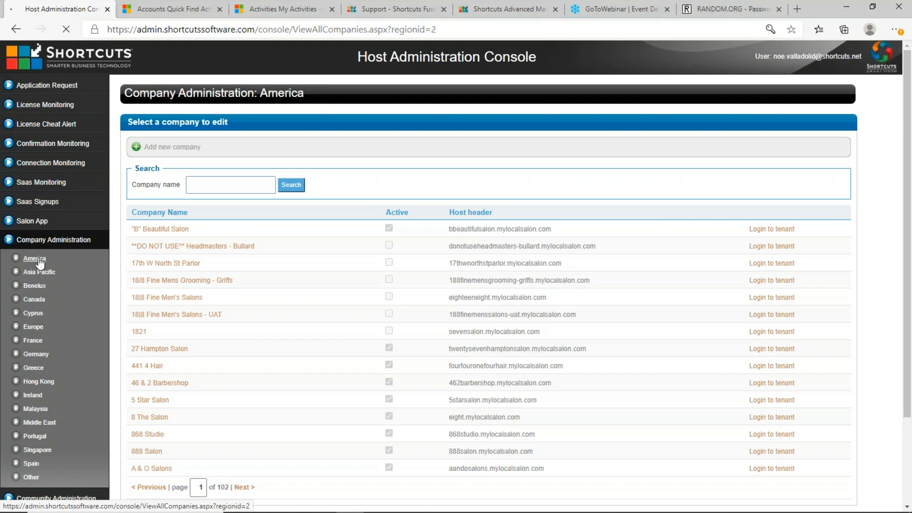
click(243, 189)
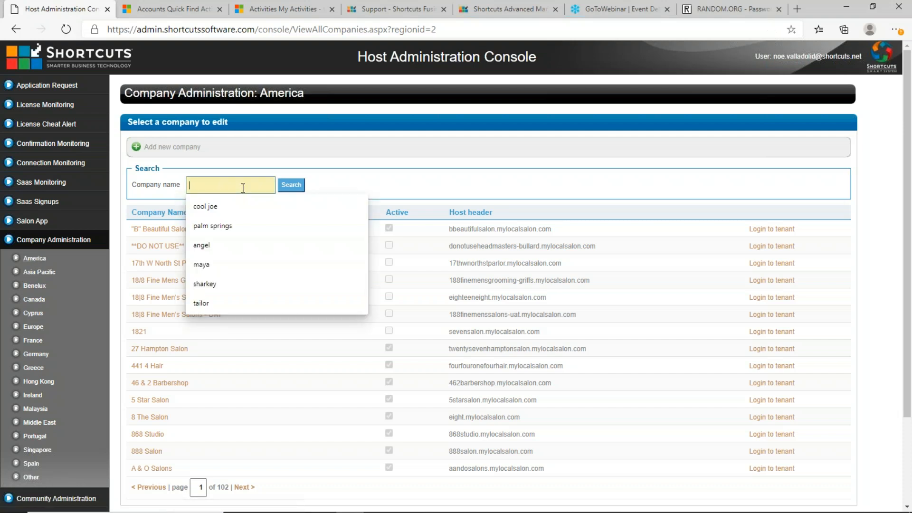
text(angel)
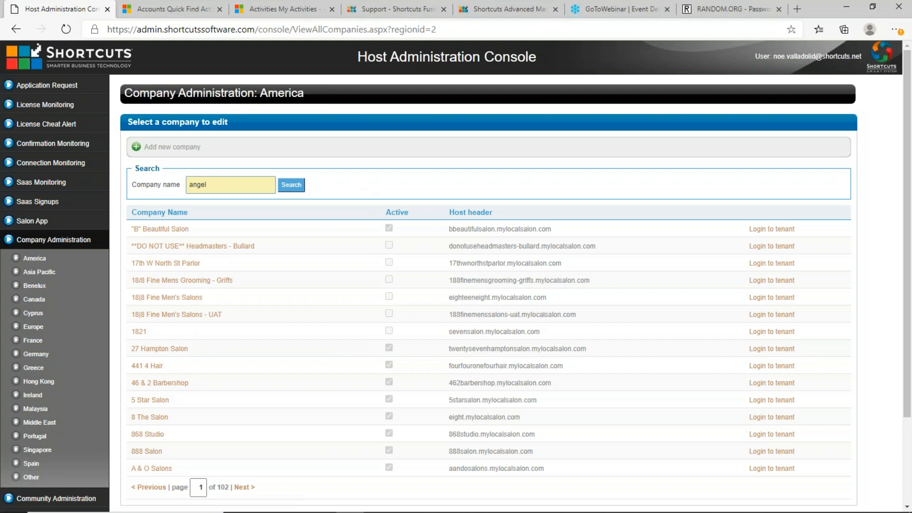
click(291, 184)
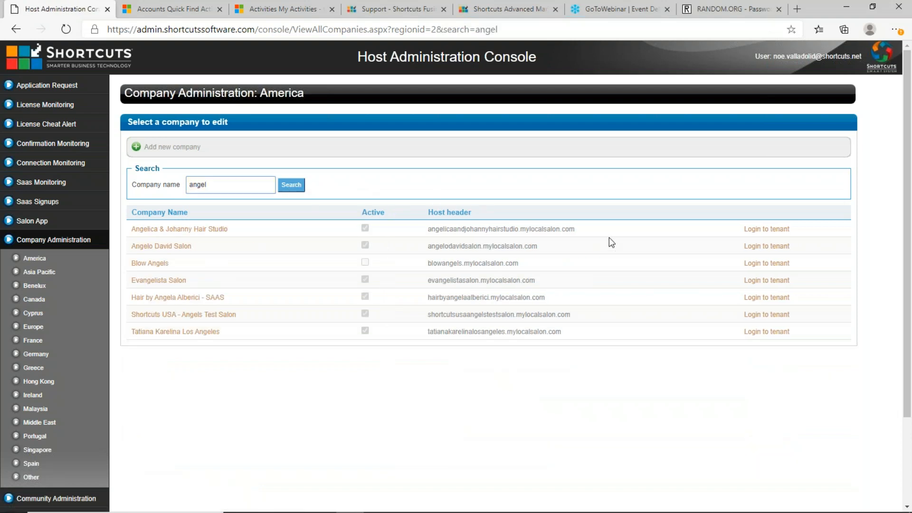
drag(599, 242, 555, 257)
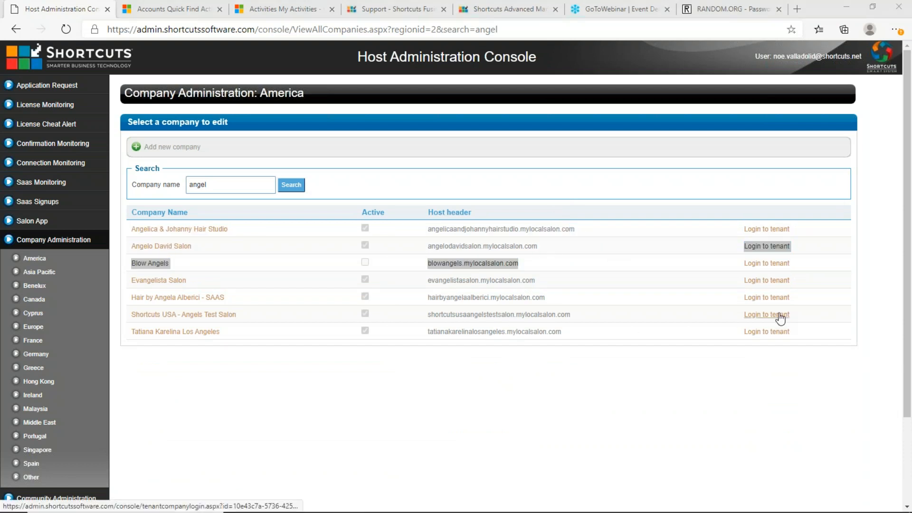
click(230, 316)
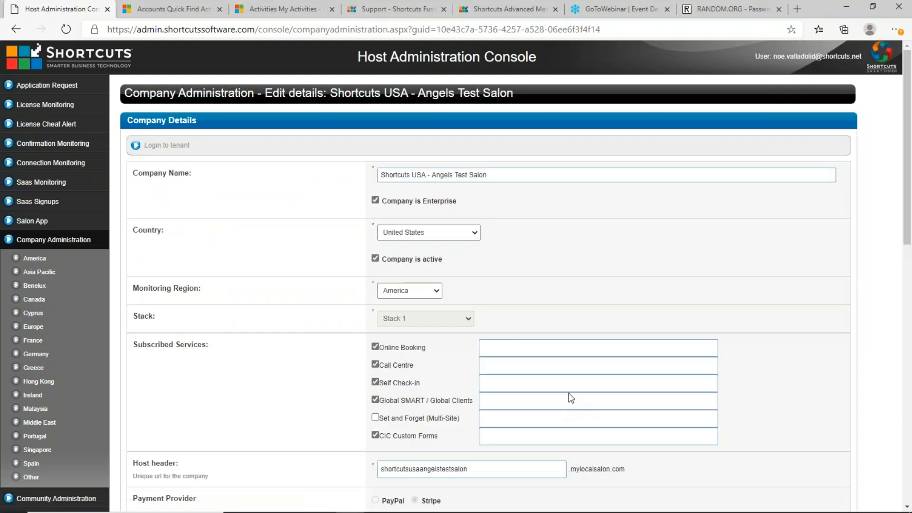
scroll(561, 351, down, 7)
scroll(550, 304, down, 2)
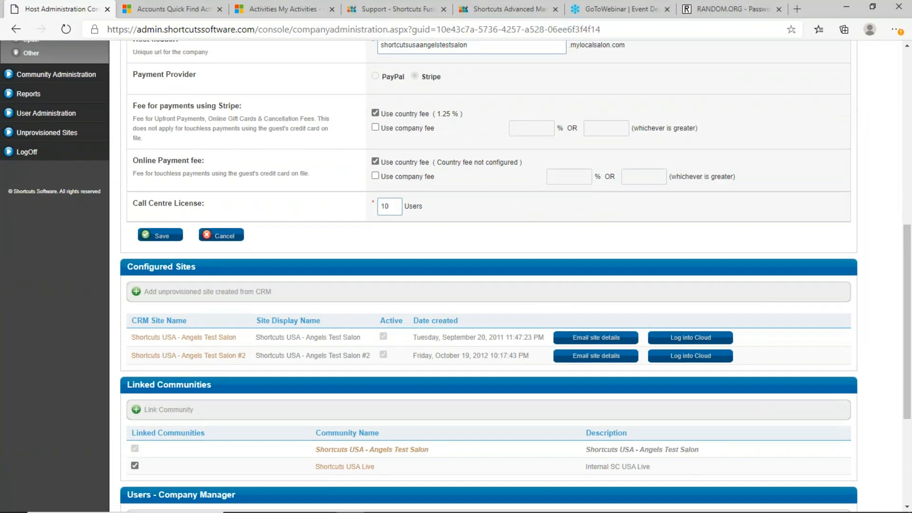
Log into the Angels Test Salon cloud site with full rights and show the Operations menu
click(701, 340)
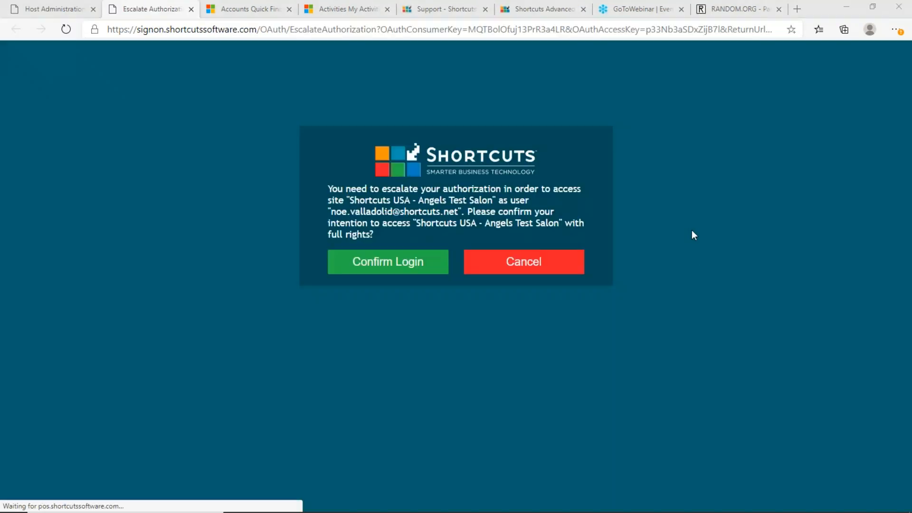
click(371, 261)
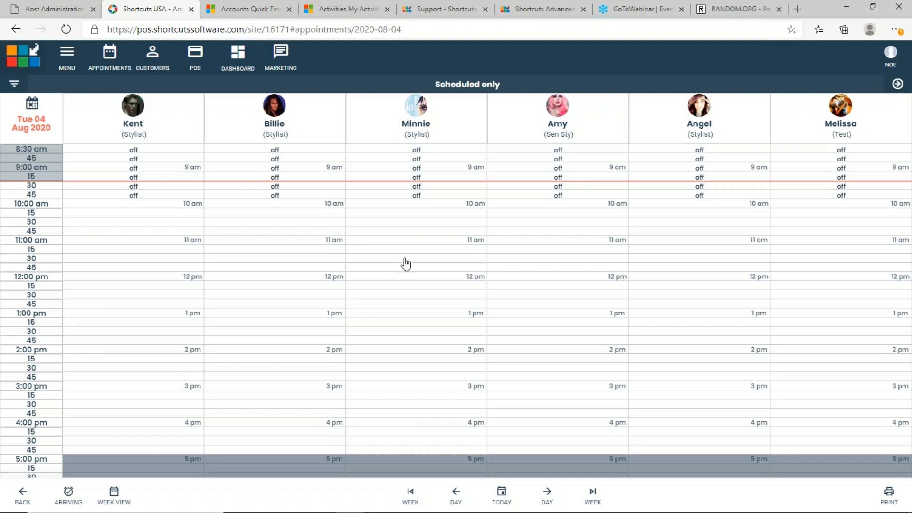
drag(290, 29, 107, 28)
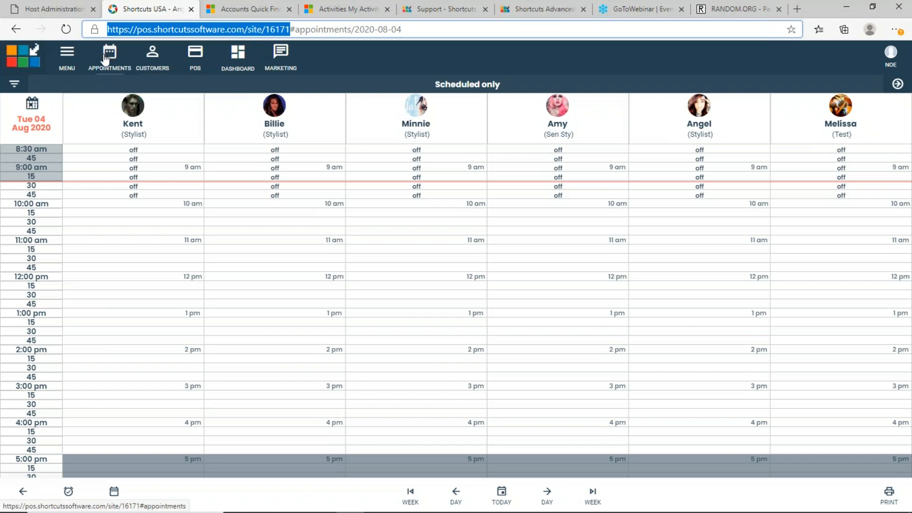
click(70, 59)
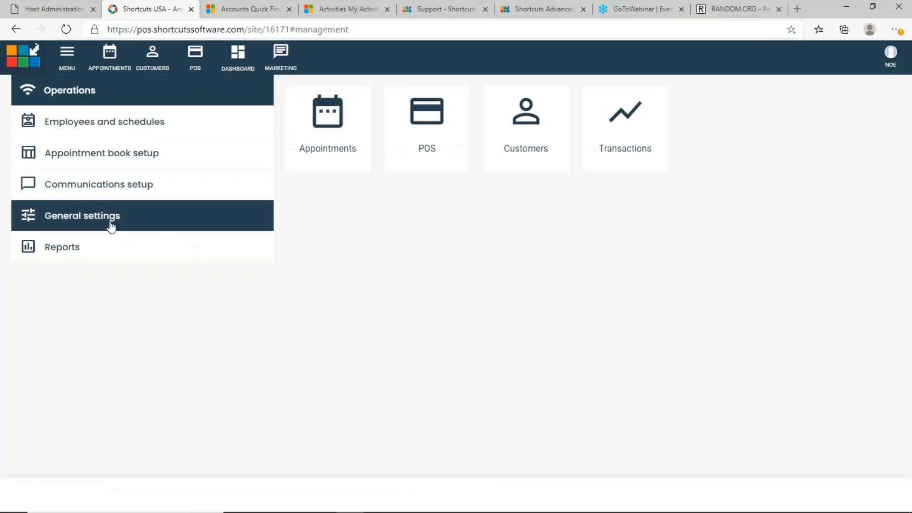
Go to Role Setup under General settings and start editing the Employee role
click(111, 218)
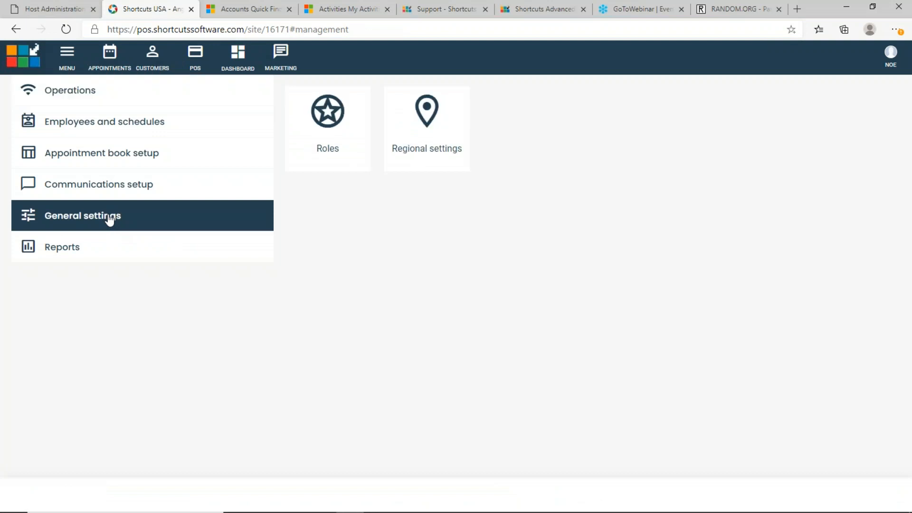
click(338, 118)
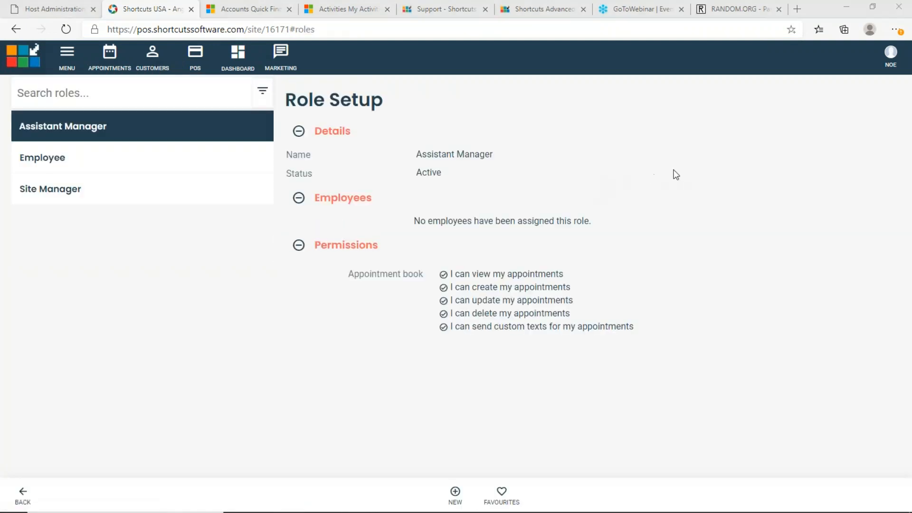
click(299, 245)
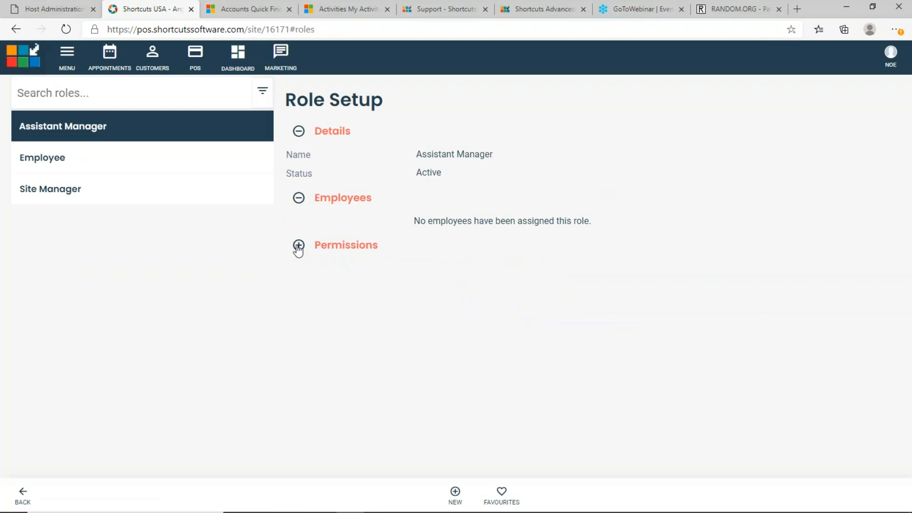
click(72, 158)
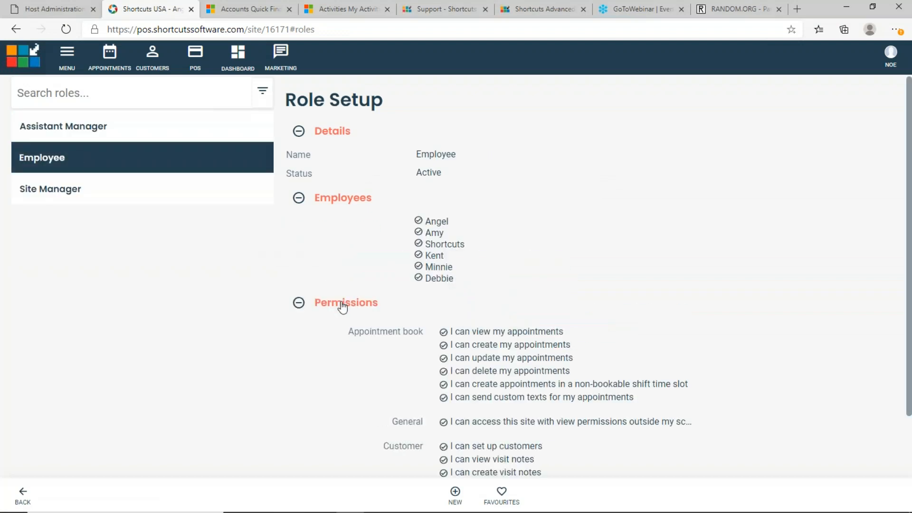
scroll(335, 323, down, 2)
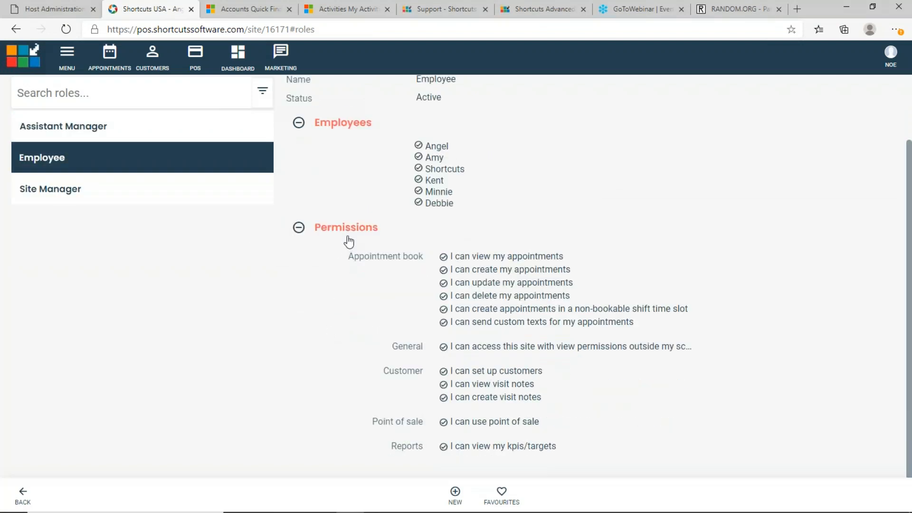
click(345, 267)
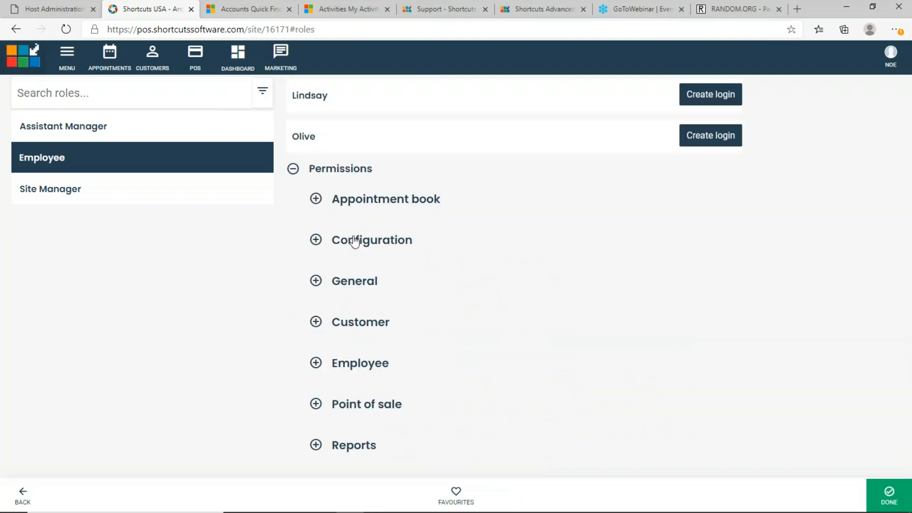
Expand the Employee role's Appointment book and General permission categories
click(316, 199)
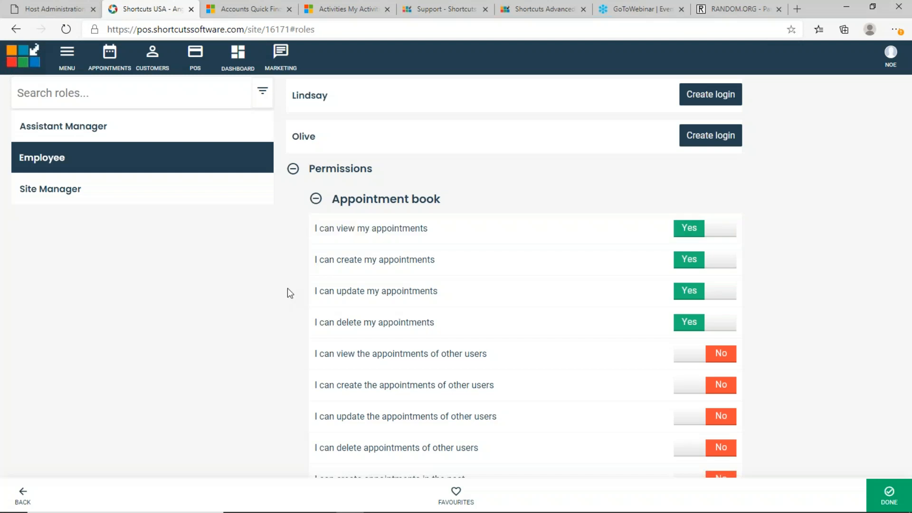
scroll(351, 266, down, 8)
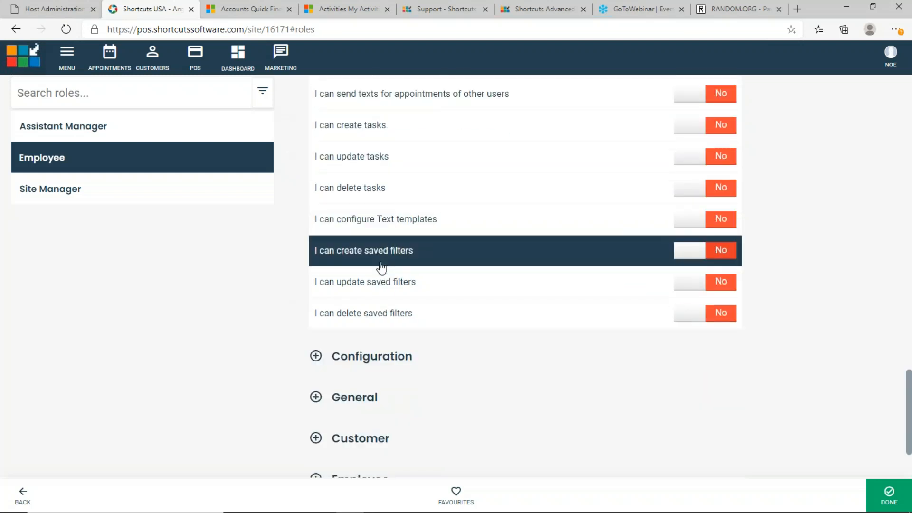
scroll(387, 259, up, 1)
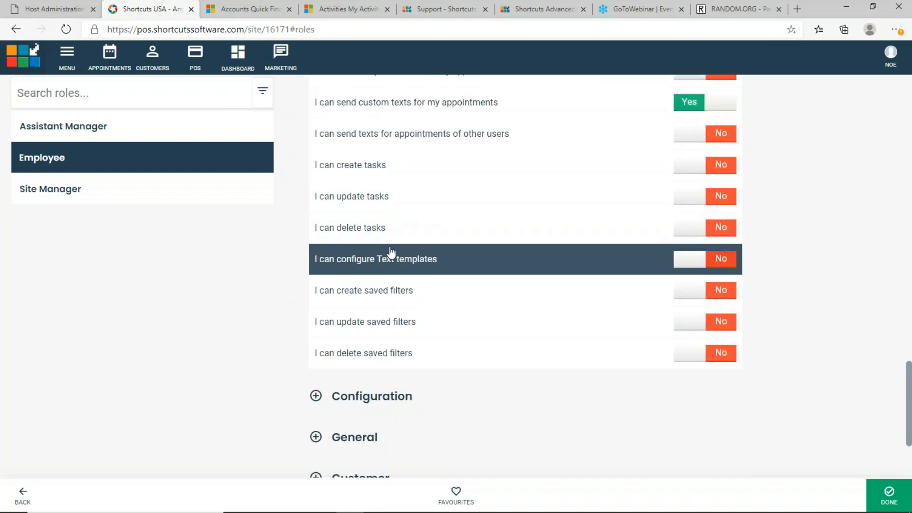
scroll(389, 253, down, 2)
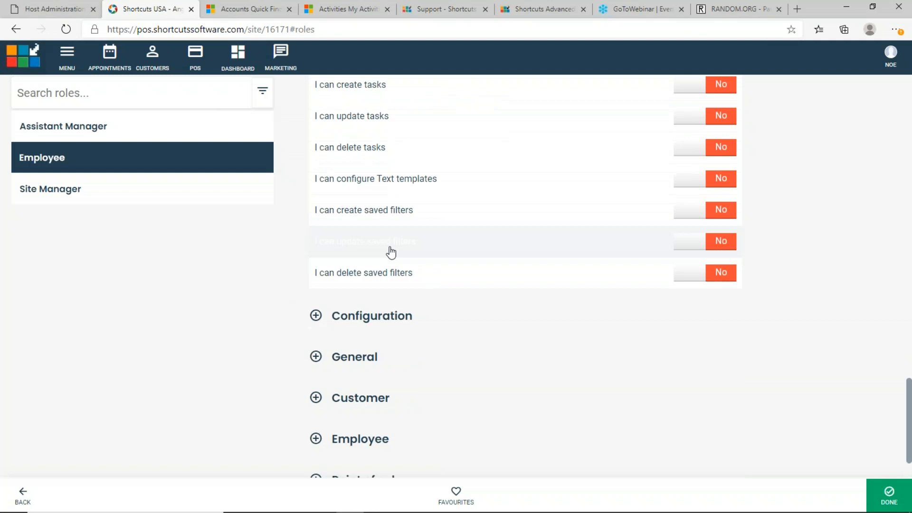
click(316, 357)
Flip view access outside scheduled hours off and on several times, leaving it on Yes
scroll(319, 359, down, 3)
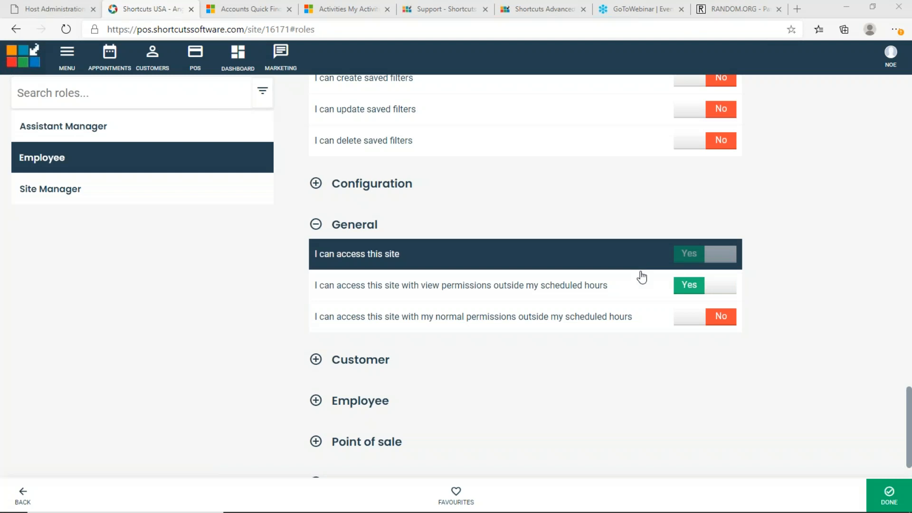
click(720, 287)
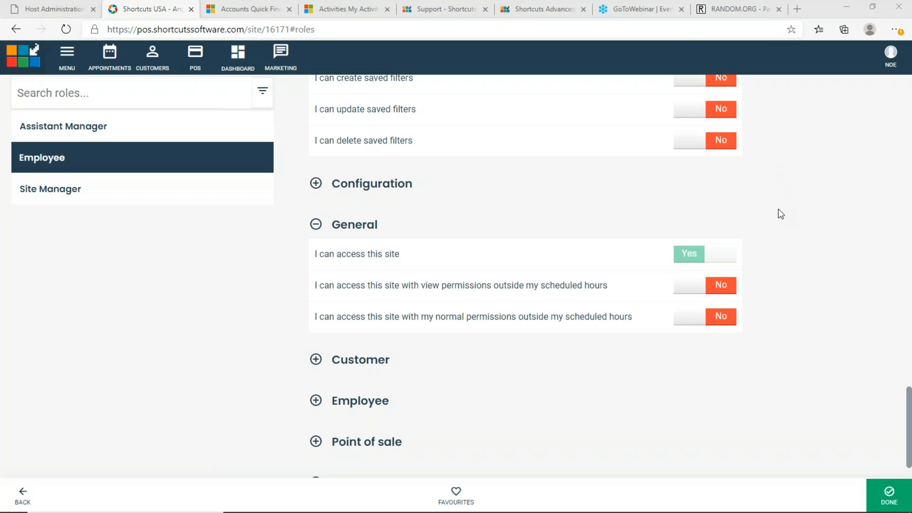
click(724, 286)
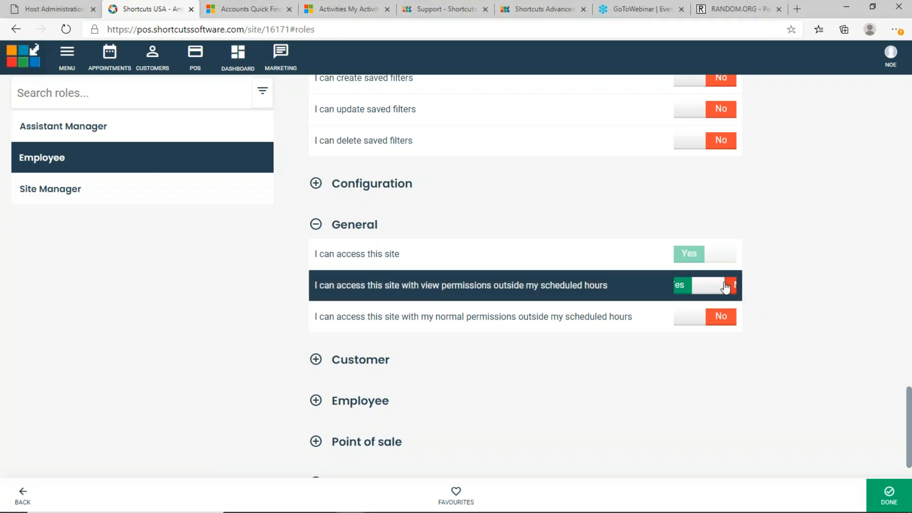
click(724, 286)
click(724, 286)
click(725, 286)
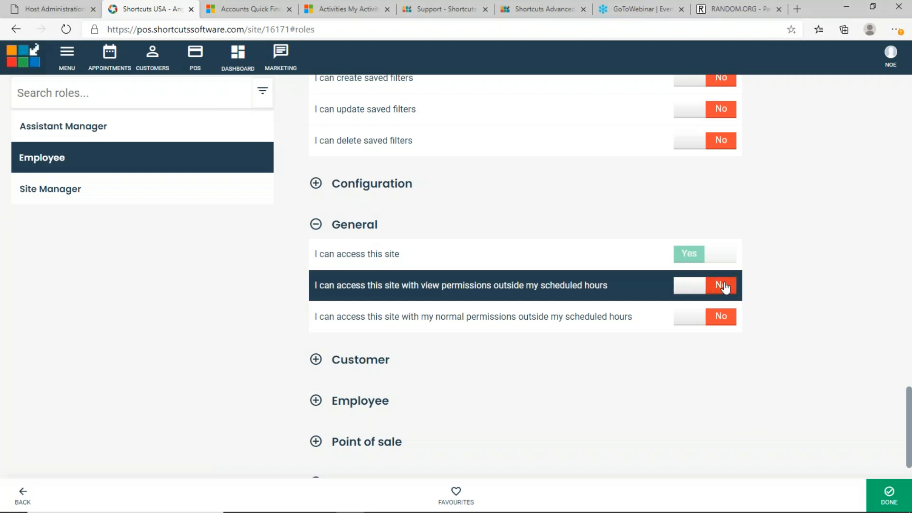
click(725, 287)
click(725, 286)
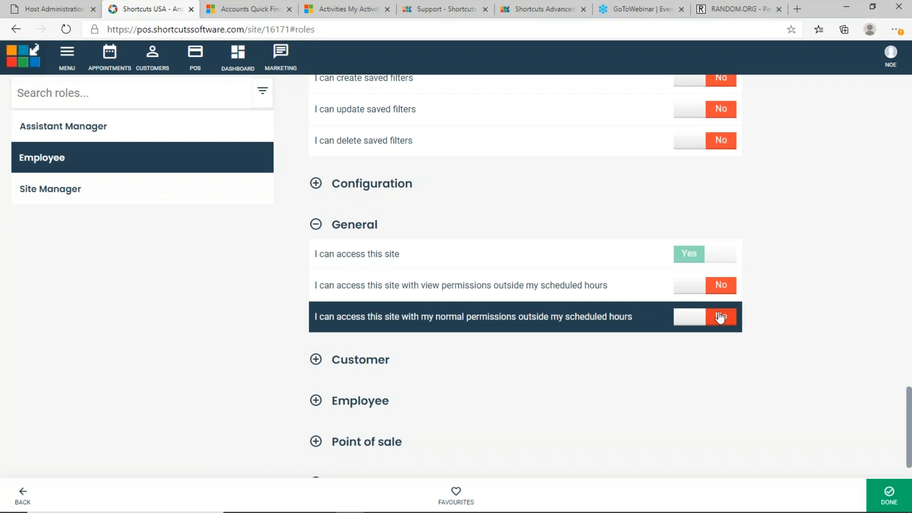
click(721, 286)
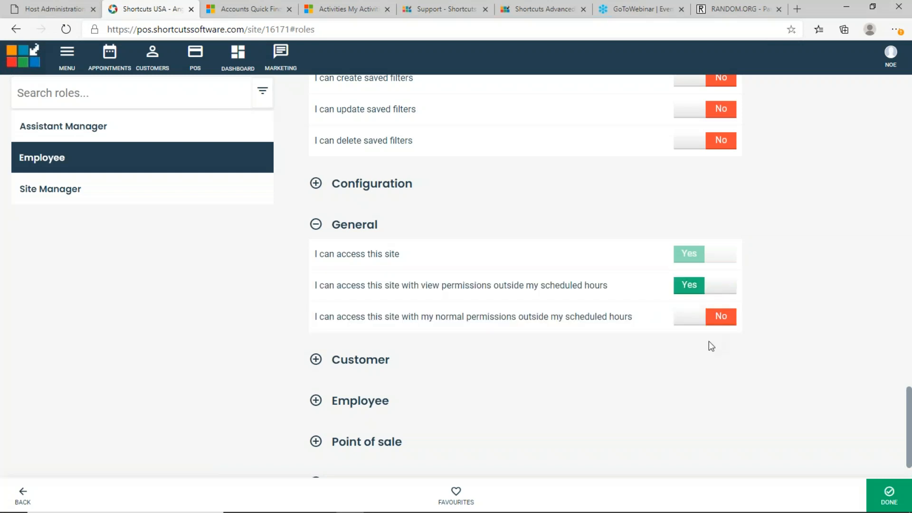
Toggle normal access outside scheduled hours on and off, finishing with it set to No
click(712, 316)
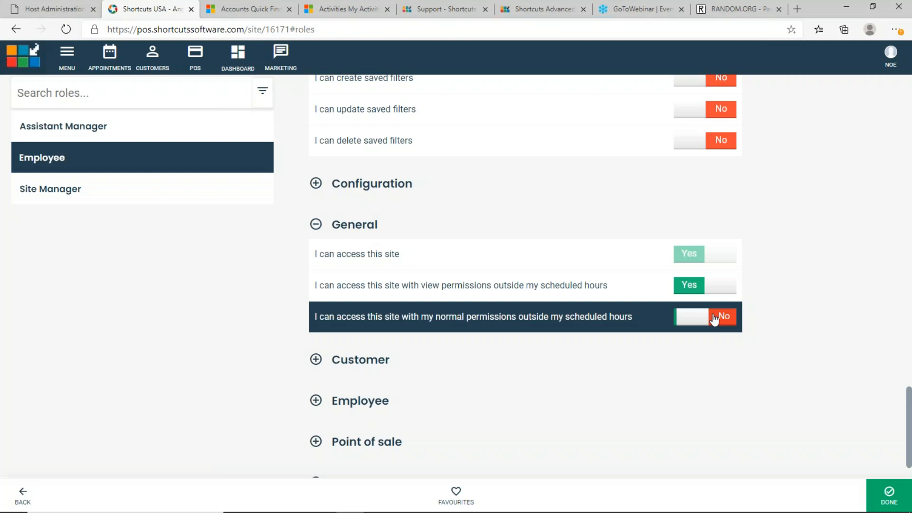
click(703, 286)
click(703, 288)
click(703, 288)
click(703, 288)
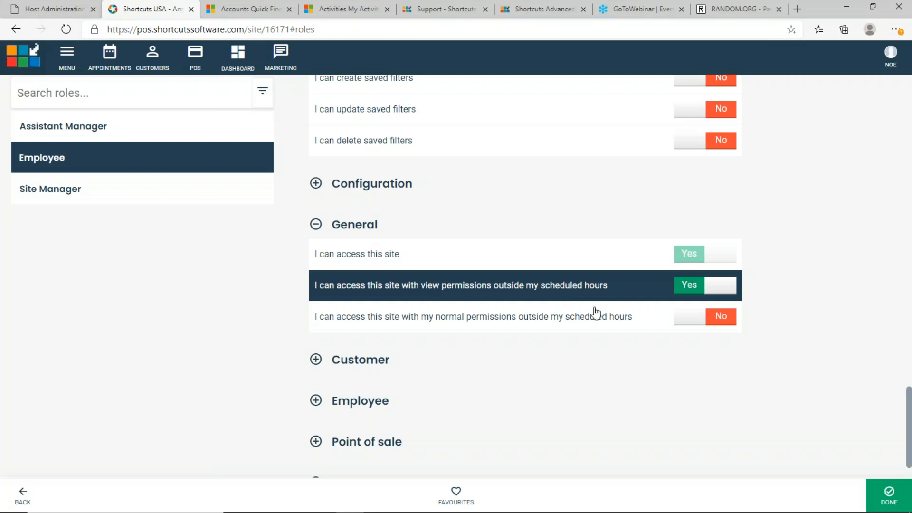
click(717, 319)
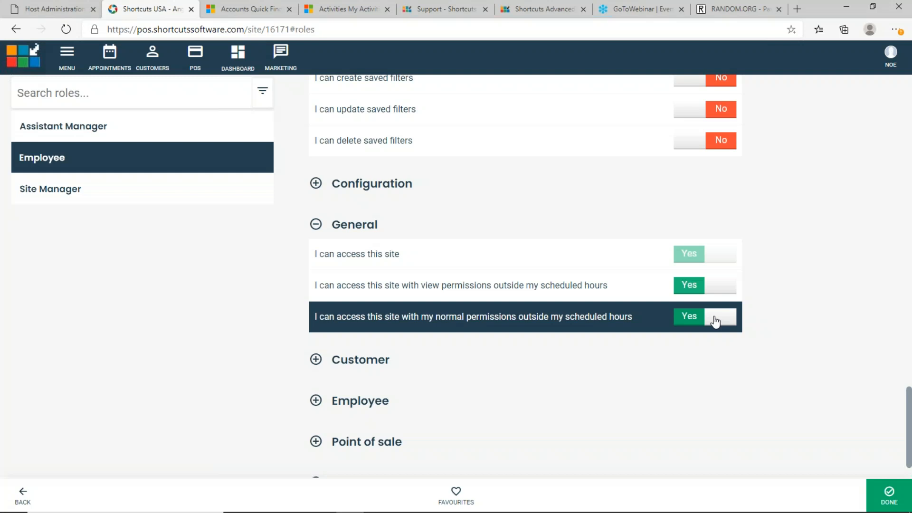
click(716, 322)
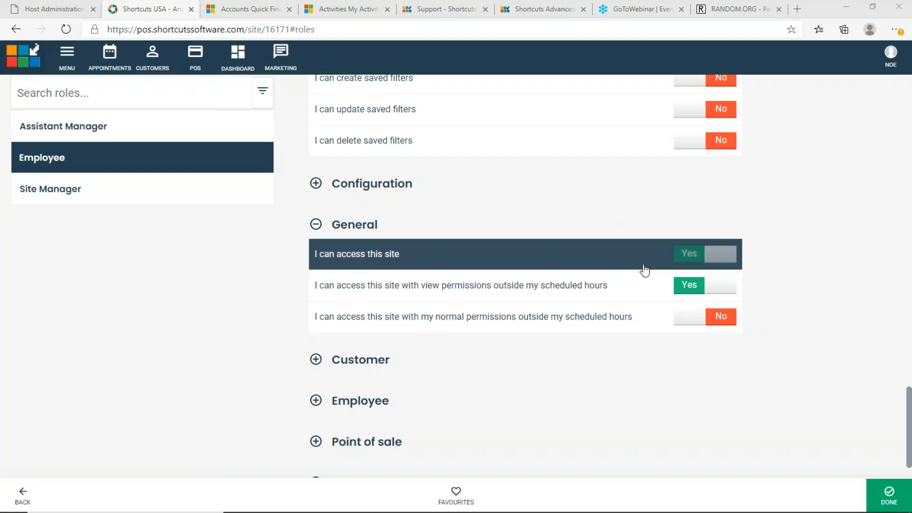
Bring PowerPoint forward and present the 'Question time!' slide (15 of 16) full screen
mouse_move(370, 510)
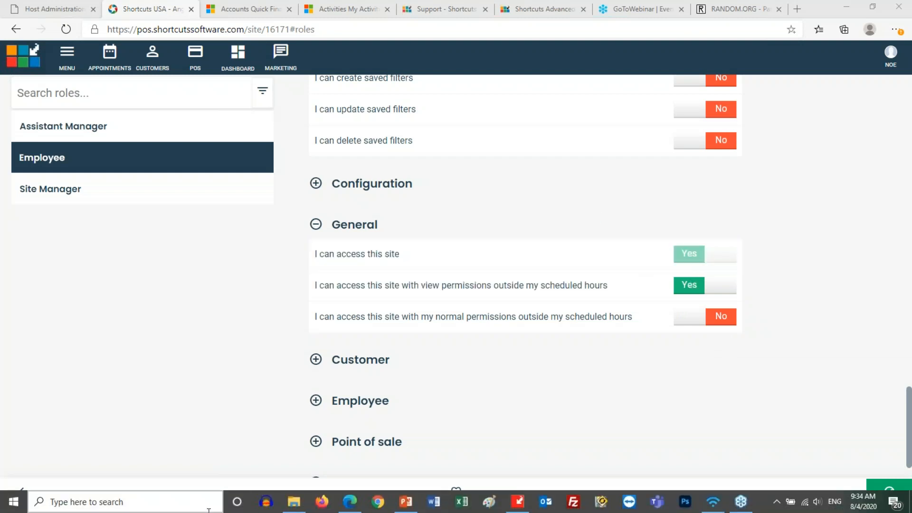
click(404, 503)
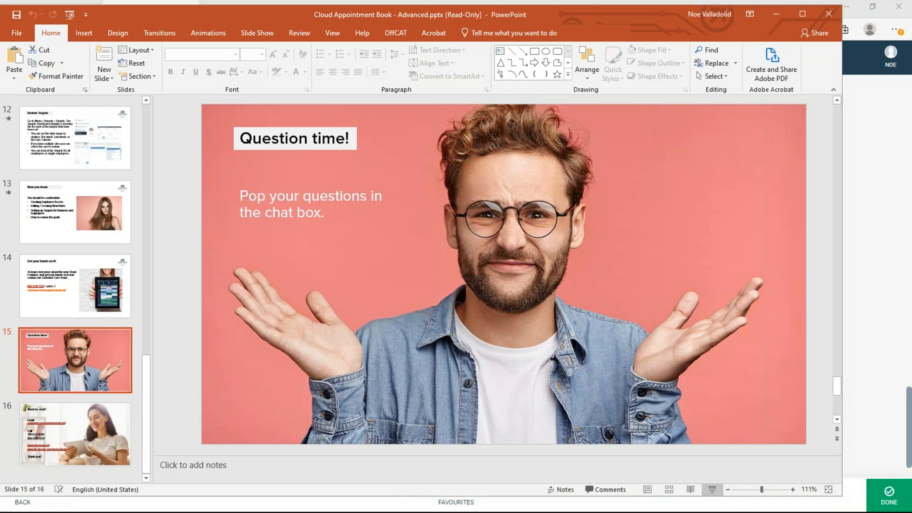
click(713, 490)
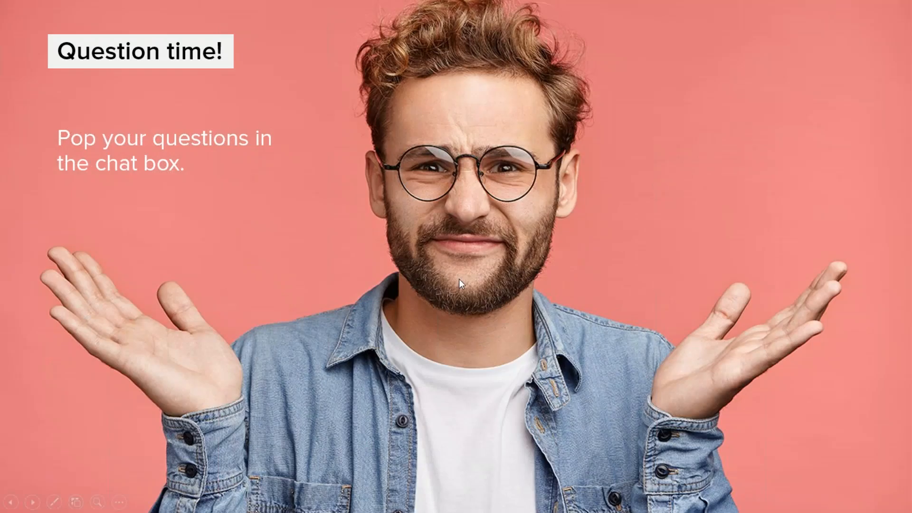